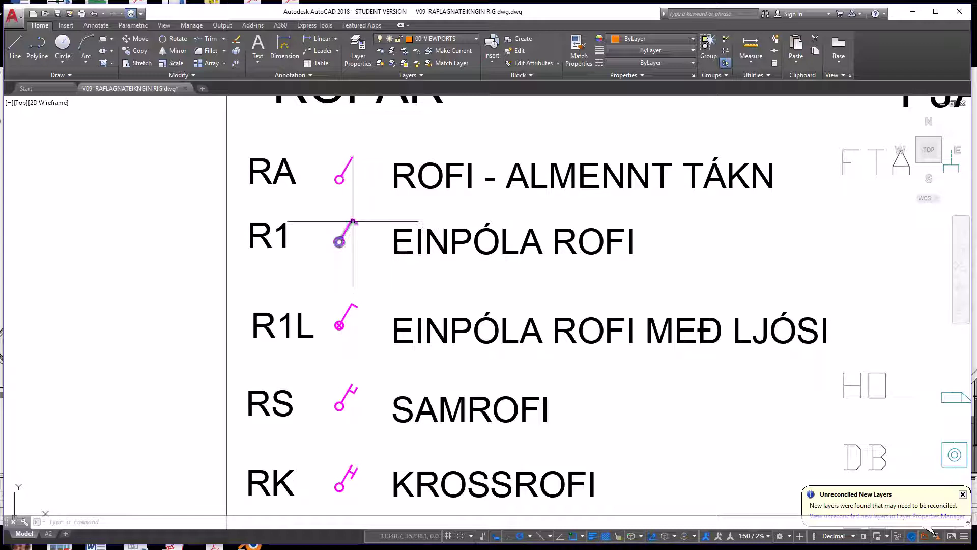
# - Examine the switch symbols and their codes in the ROFAR section of the symbol chart, from R1 to RÞL
pyautogui.moveTo(366, 216); pyautogui.dragTo(375, 166, button='middle')
pyautogui.scroll(-2, 389, 196)
pyautogui.scroll(2, 377, 230)
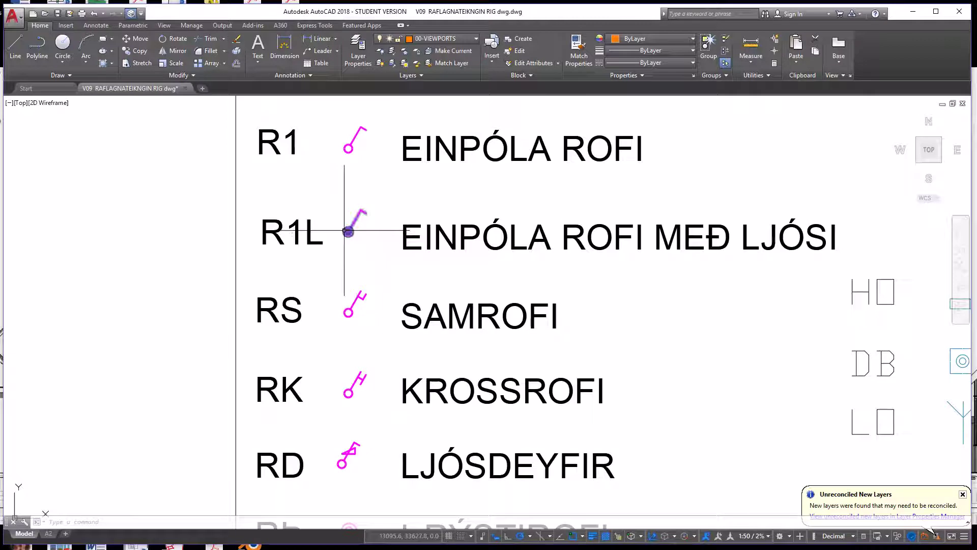
pyautogui.scroll(-2, 362, 350)
pyautogui.moveTo(361, 350); pyautogui.dragTo(362, 216, button='middle')
pyautogui.scroll(3, 355, 271)
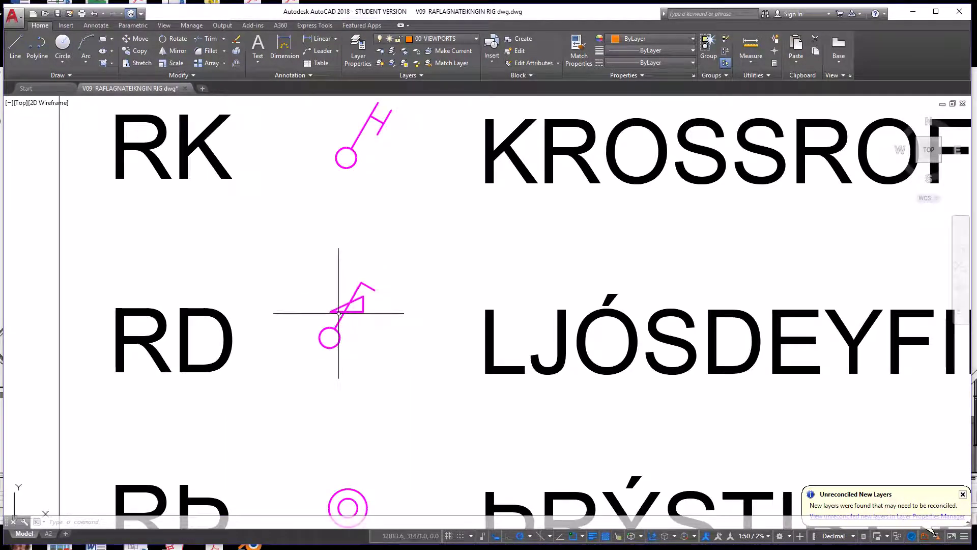
pyautogui.scroll(-2, 336, 300)
pyautogui.scroll(-2, 395, 336)
pyautogui.moveTo(396, 335); pyautogui.dragTo(356, 210, button='middle')
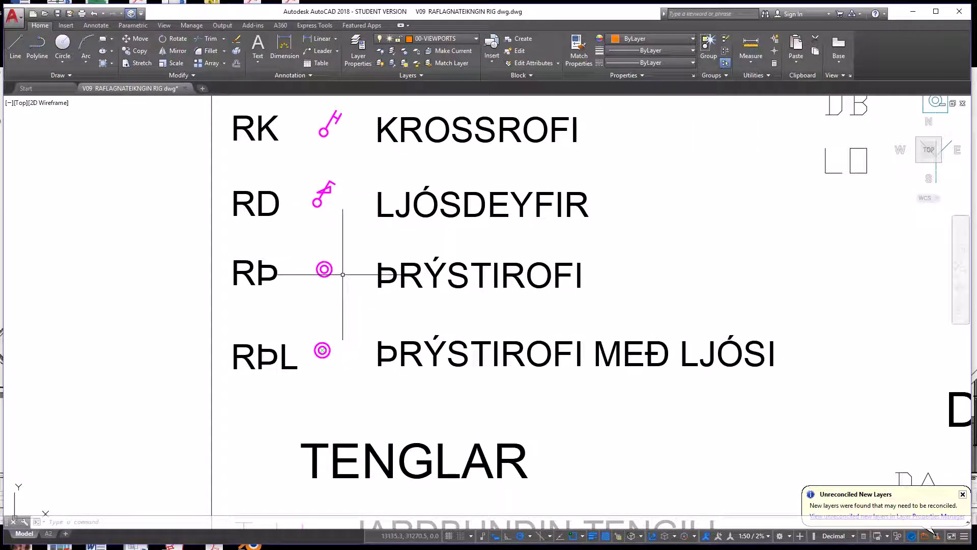
# - Examine the socket symbols TJ, TJL and PE under TENGLAR and the box symbols DA and DV under DÓSIR
pyautogui.scroll(-4, 342, 276)
pyautogui.scroll(4, 372, 464)
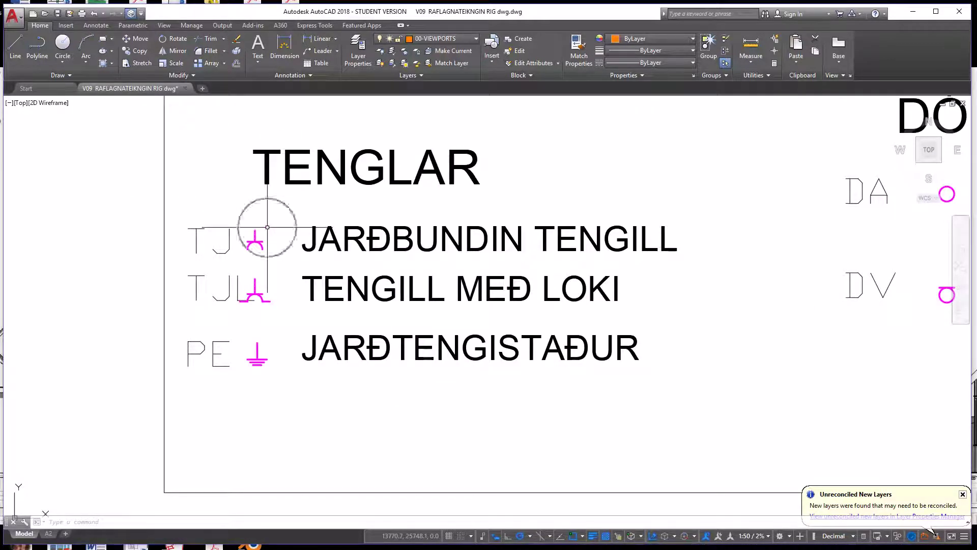
pyautogui.press('ctrl')
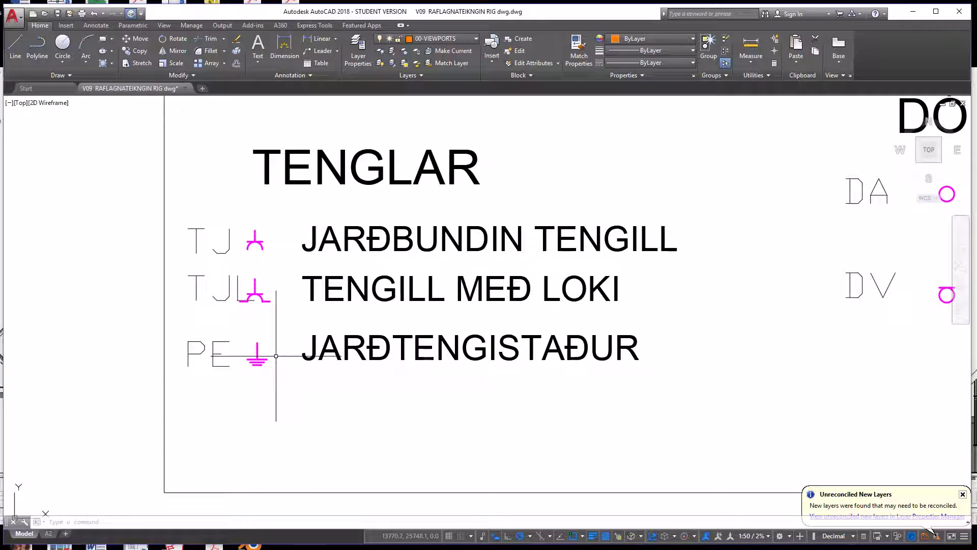
pyautogui.scroll(-4, 276, 356)
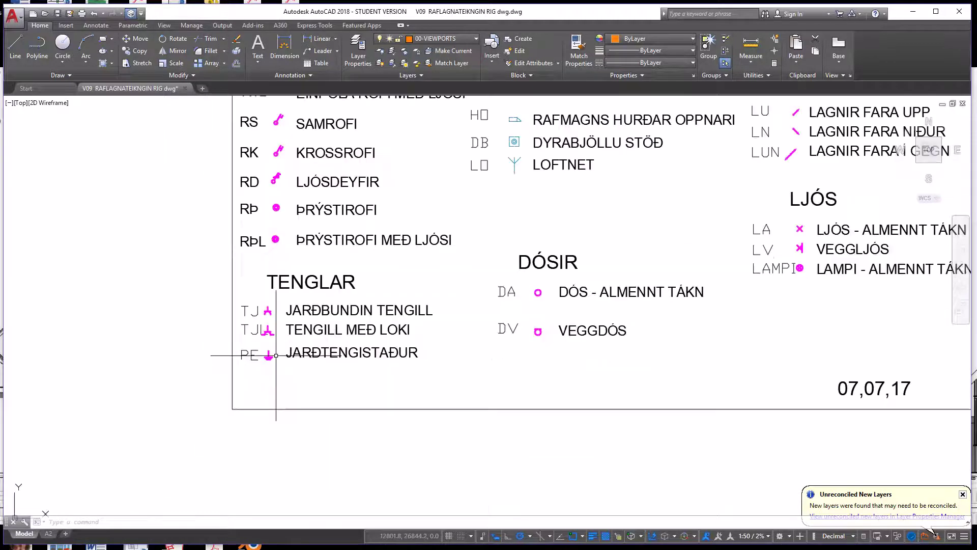
pyautogui.moveTo(713, 327); pyautogui.dragTo(607, 393, button='middle')
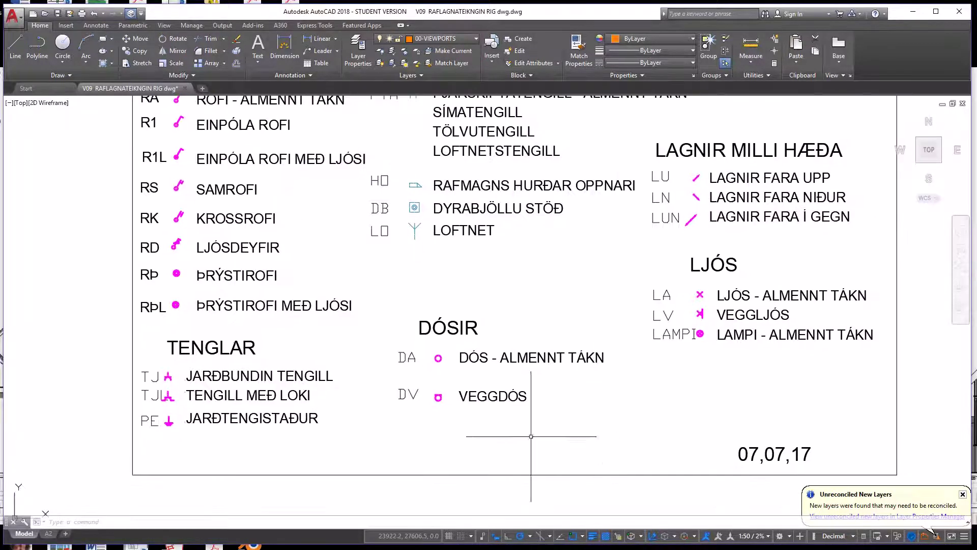
pyautogui.scroll(5, 490, 403)
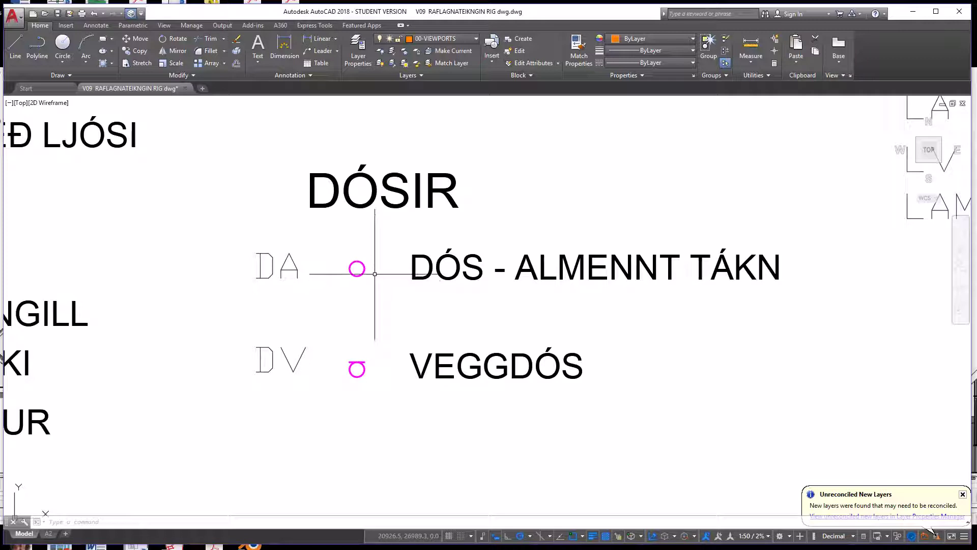
pyautogui.scroll(-2, 375, 280)
pyautogui.scroll(-3, 505, 216)
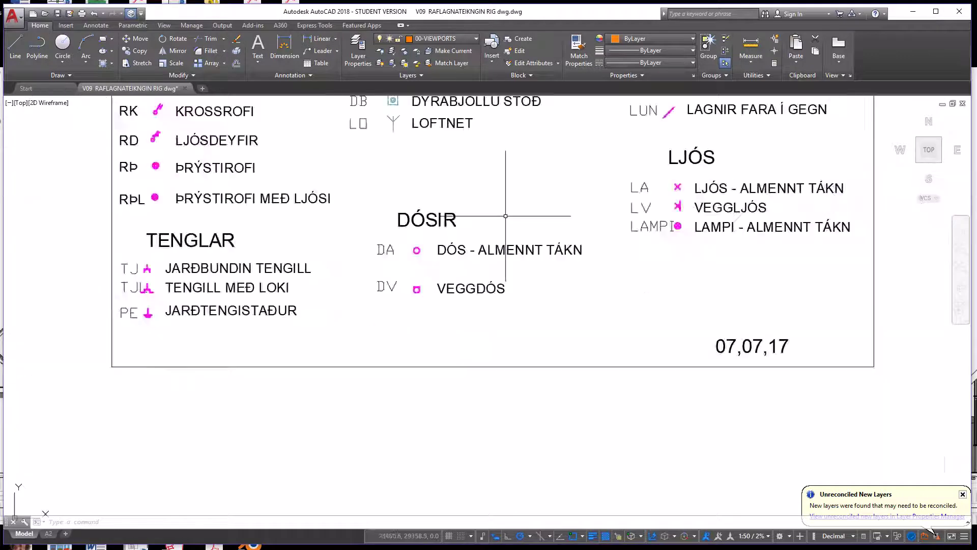
pyautogui.scroll(4, 465, 245)
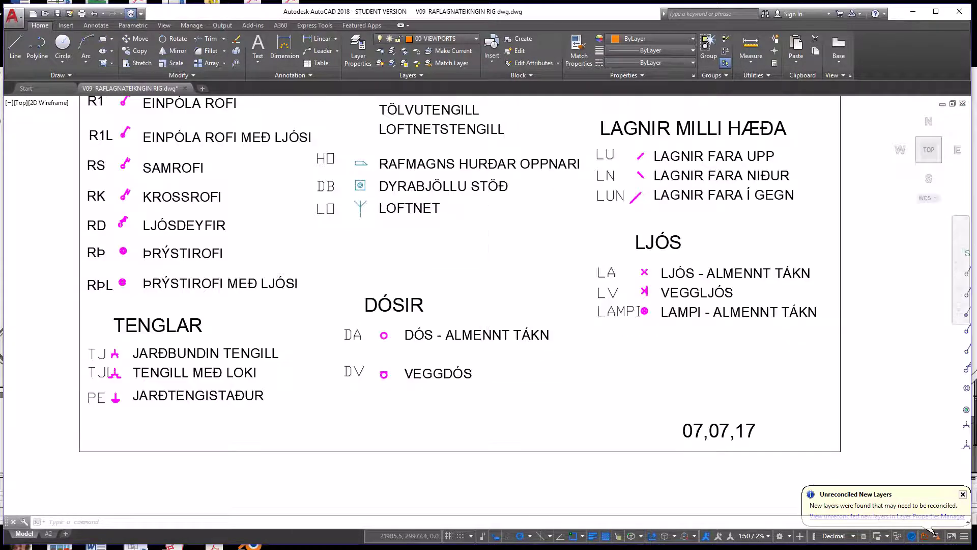
pyautogui.scroll(-2, 479, 204)
pyautogui.scroll(3, 478, 181)
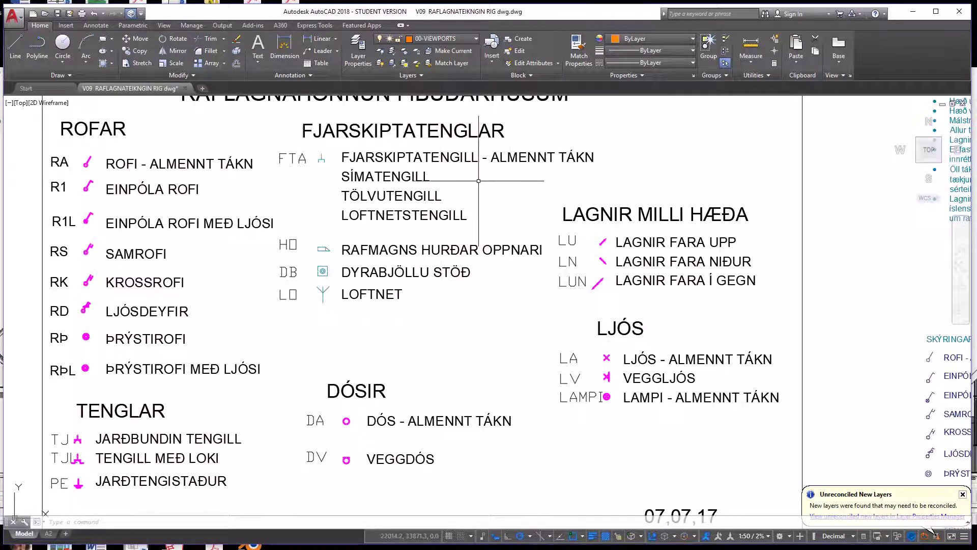
# - Examine the FJARSKIPTATENGLAR communication symbols and the LU, LN and LUN symbols under LAGNIR MILLI HÆÐA
pyautogui.scroll(3, 478, 181)
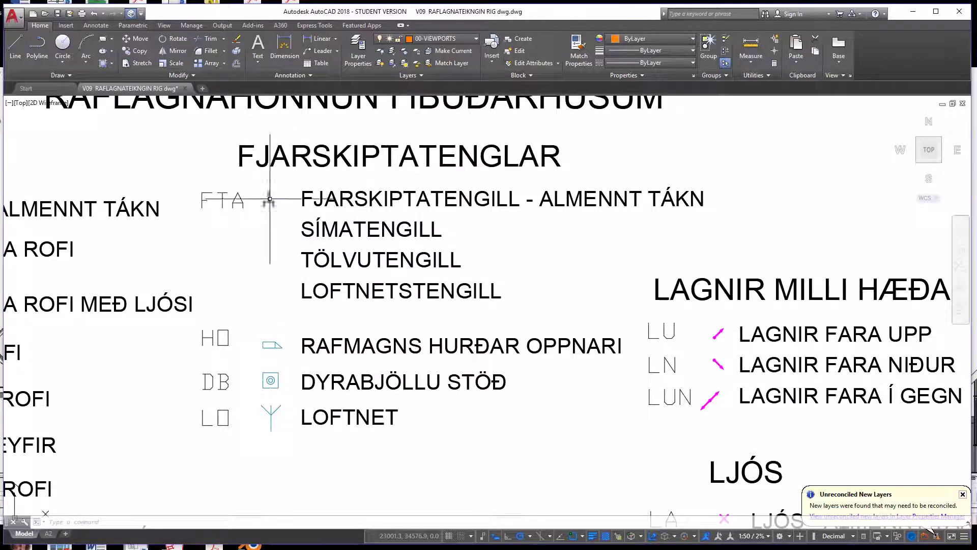
pyautogui.moveTo(545, 294); pyautogui.dragTo(448, 235, button='middle')
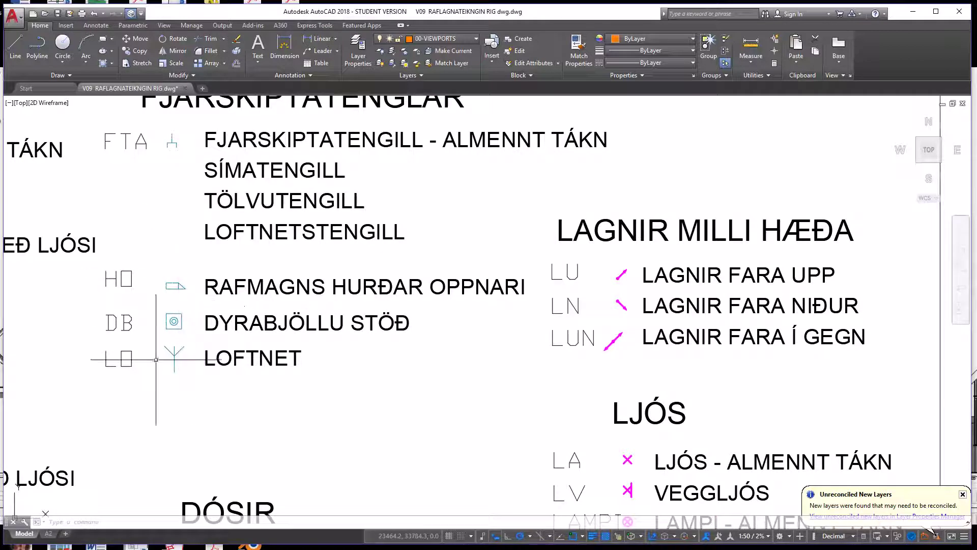
pyautogui.moveTo(456, 371); pyautogui.dragTo(215, 295, button='middle')
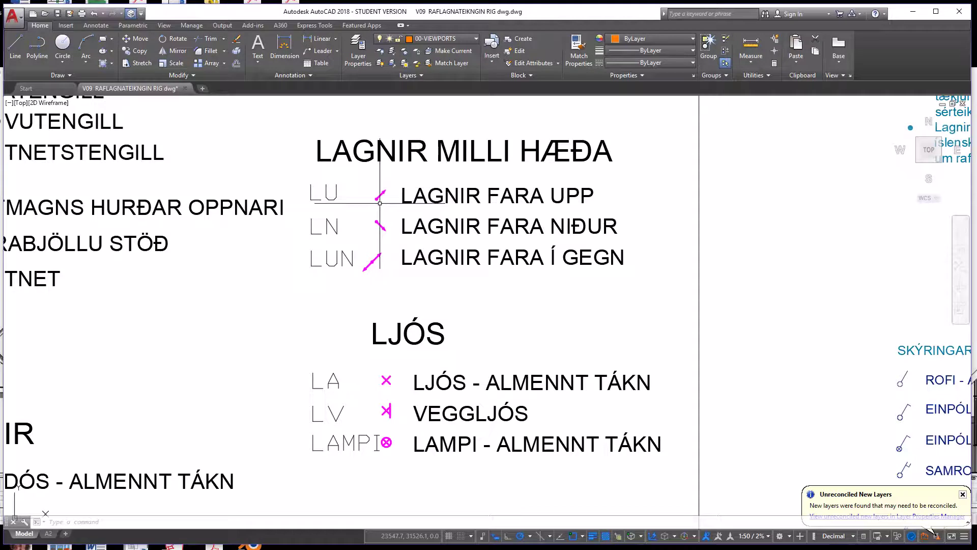
pyautogui.scroll(4, 366, 184)
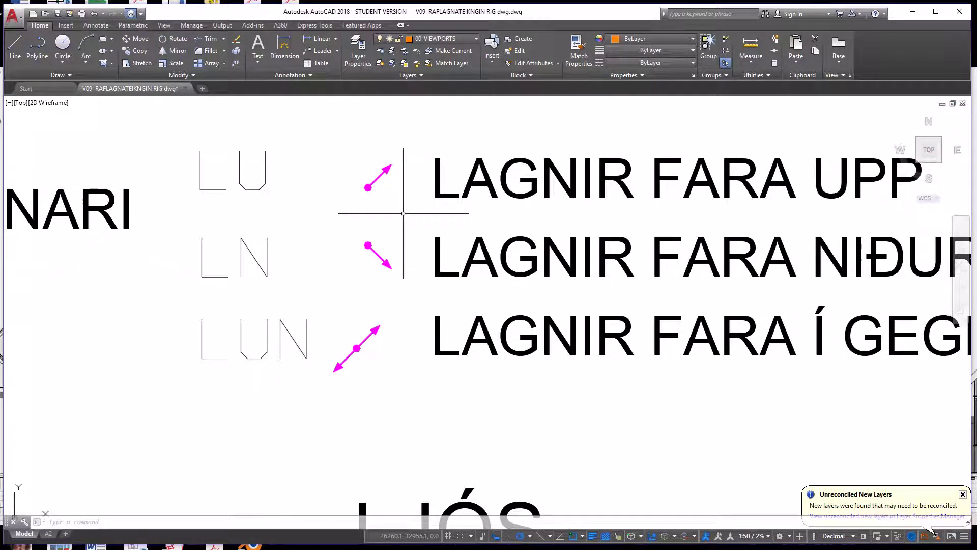
pyautogui.scroll(-4, 403, 213)
pyautogui.scroll(4, 407, 219)
pyautogui.moveTo(431, 301); pyautogui.dragTo(362, 247, button='middle')
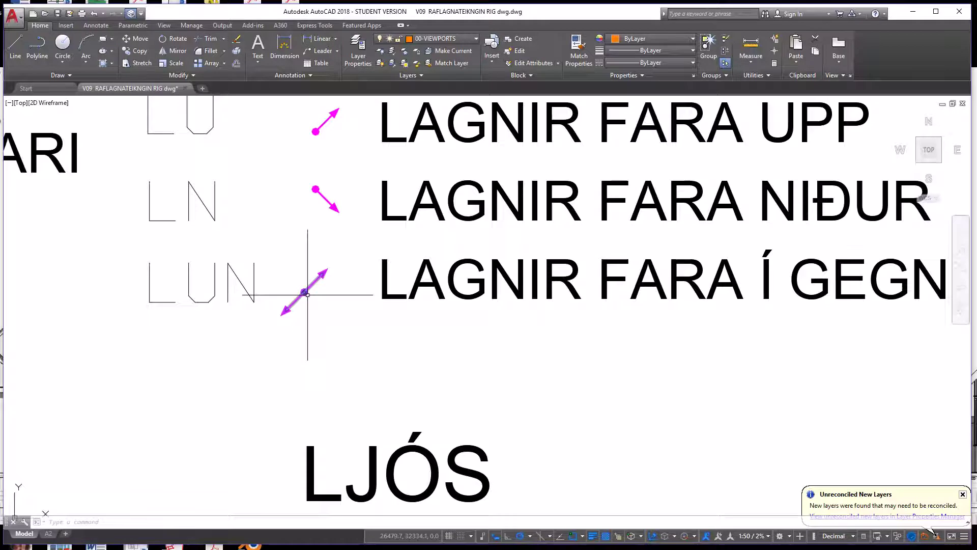
pyautogui.scroll(-2, 329, 317)
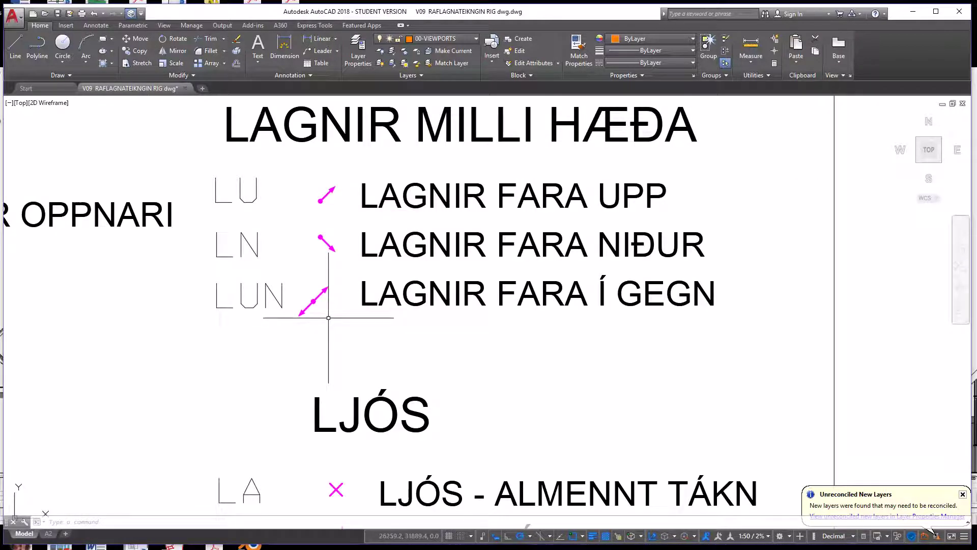
pyautogui.scroll(4, 327, 312)
pyautogui.scroll(-1, 323, 266)
pyautogui.scroll(-1, 300, 286)
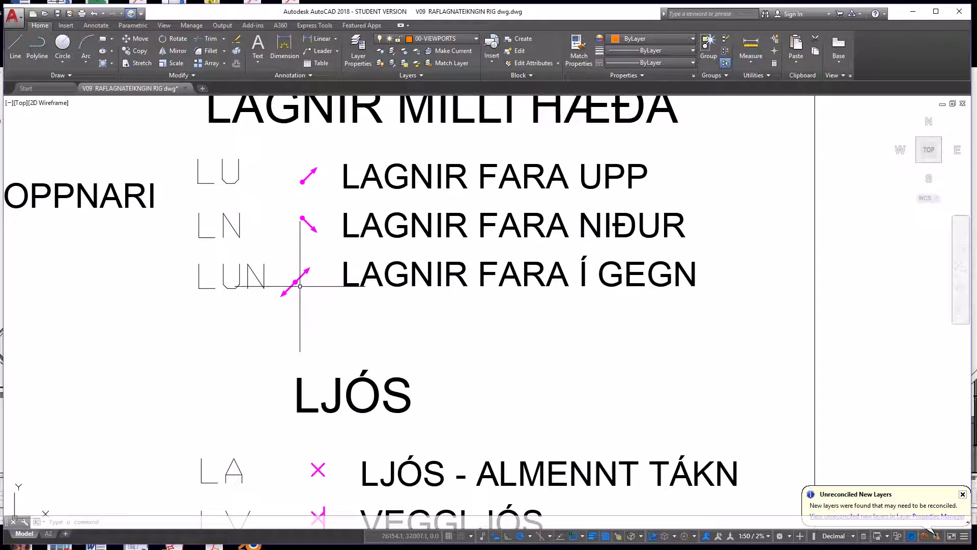
pyautogui.scroll(-2, 361, 331)
# - Examine the light symbols LA, LV and LAMPI in the LJÓS section of the symbol chart
pyautogui.moveTo(427, 341); pyautogui.dragTo(433, 245, button='middle')
pyautogui.scroll(4, 356, 406)
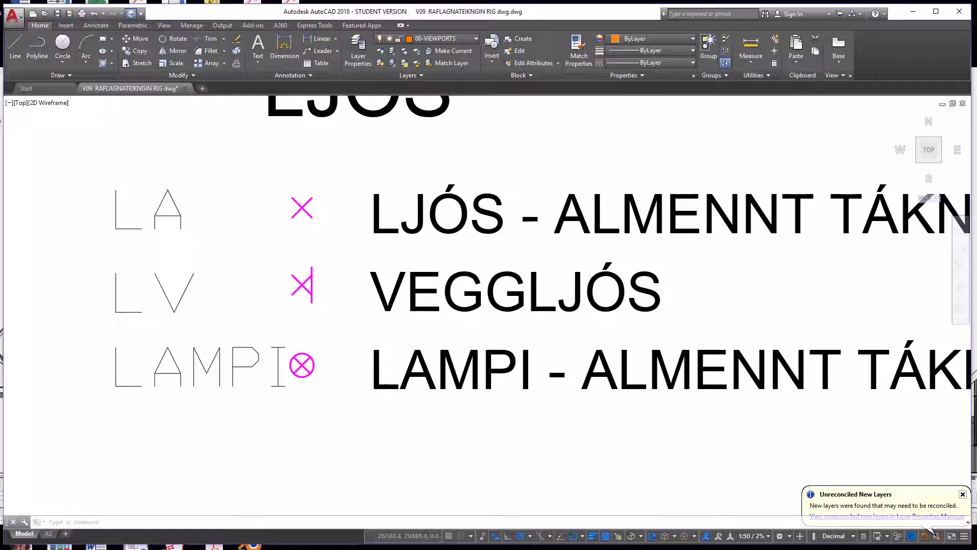
pyautogui.scroll(-2, 340, 316)
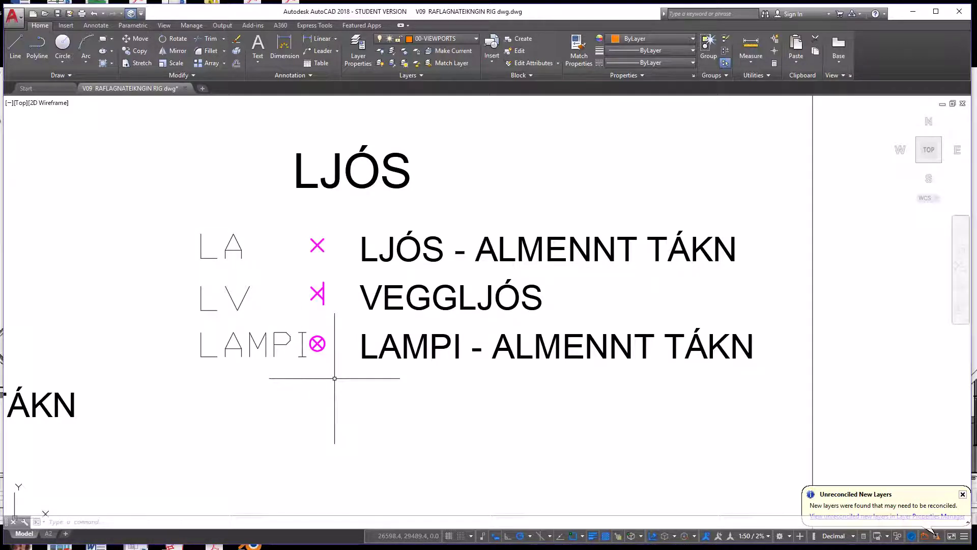
pyautogui.scroll(-4, 335, 378)
pyautogui.scroll(-2, 333, 372)
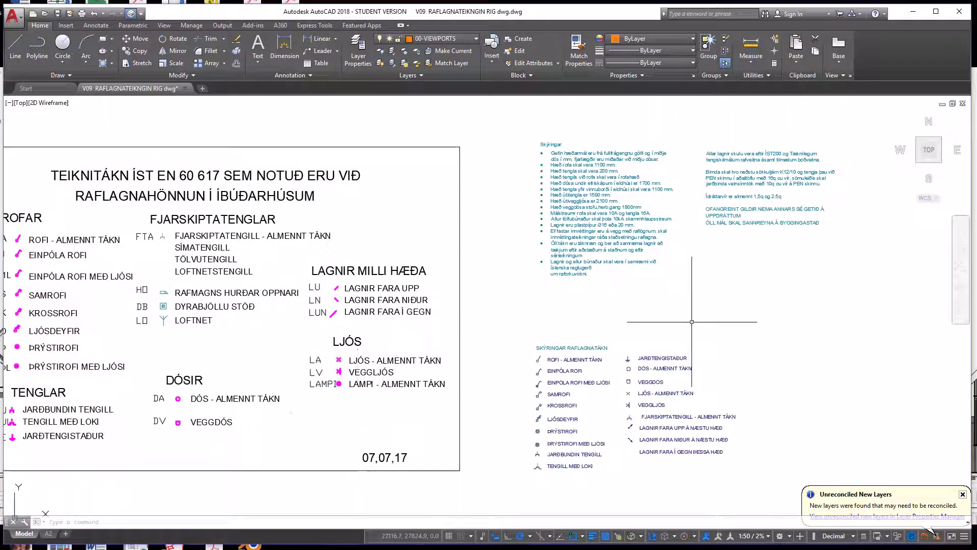
# - Read the Skýringar notes on mounting heights and wiring requirements beside the symbol chart
pyautogui.scroll(3, 840, 349)
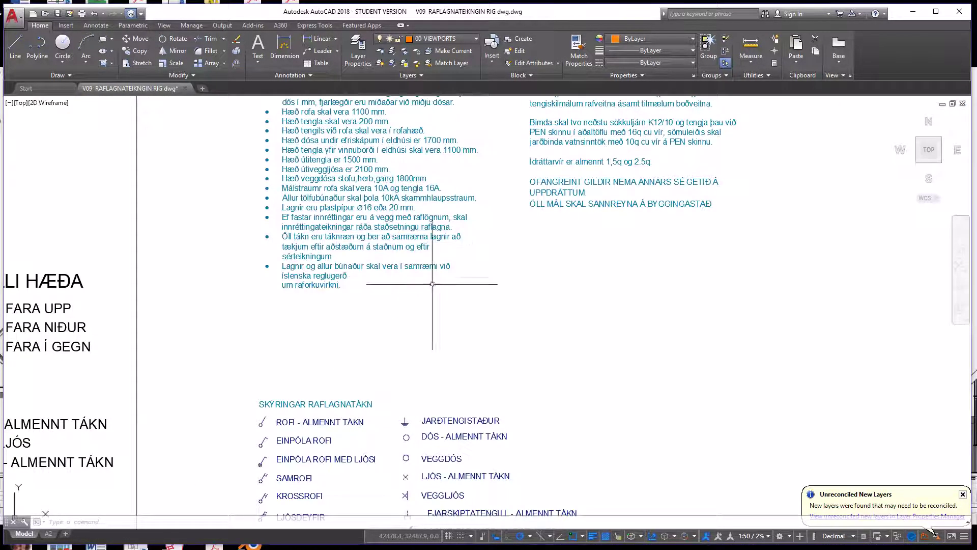
pyautogui.scroll(-3, 436, 320)
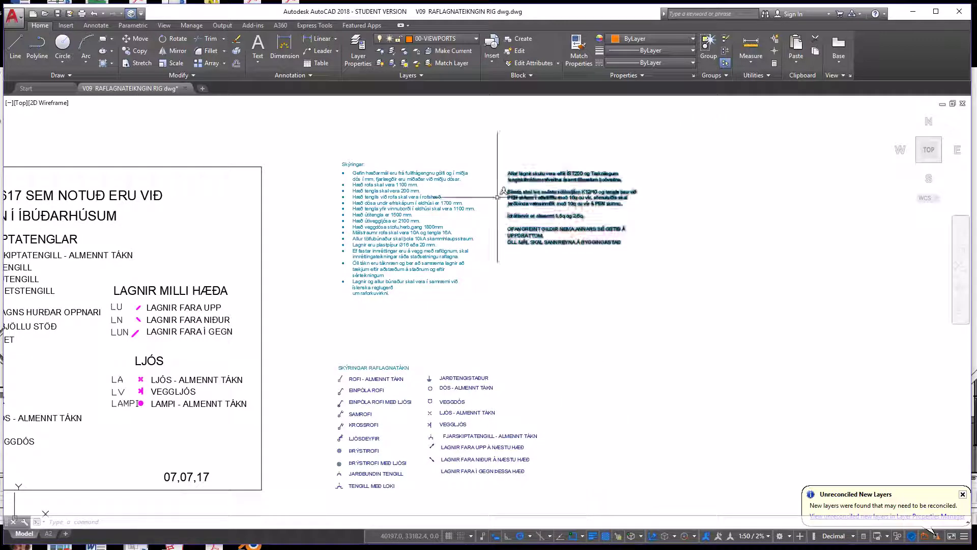
pyautogui.scroll(2, 324, 161)
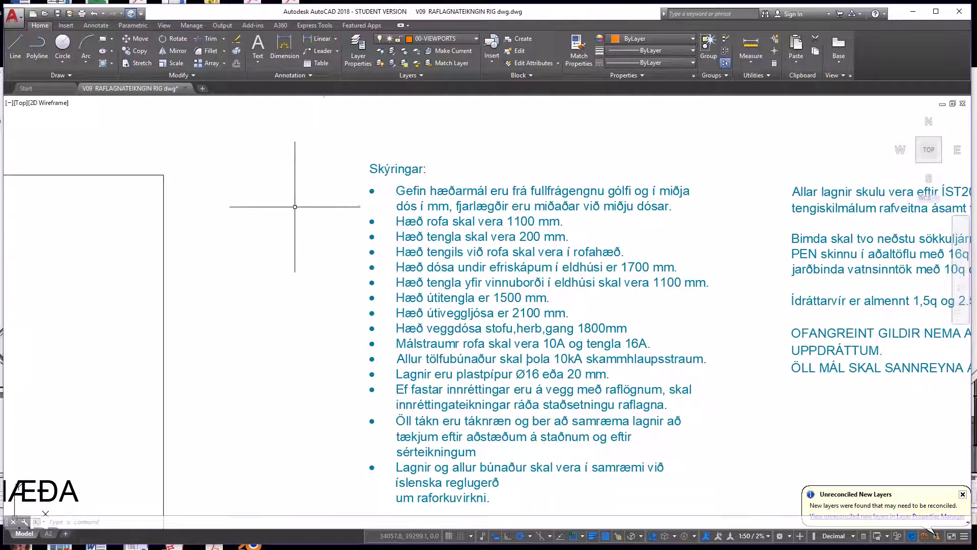
pyautogui.scroll(2, 261, 192)
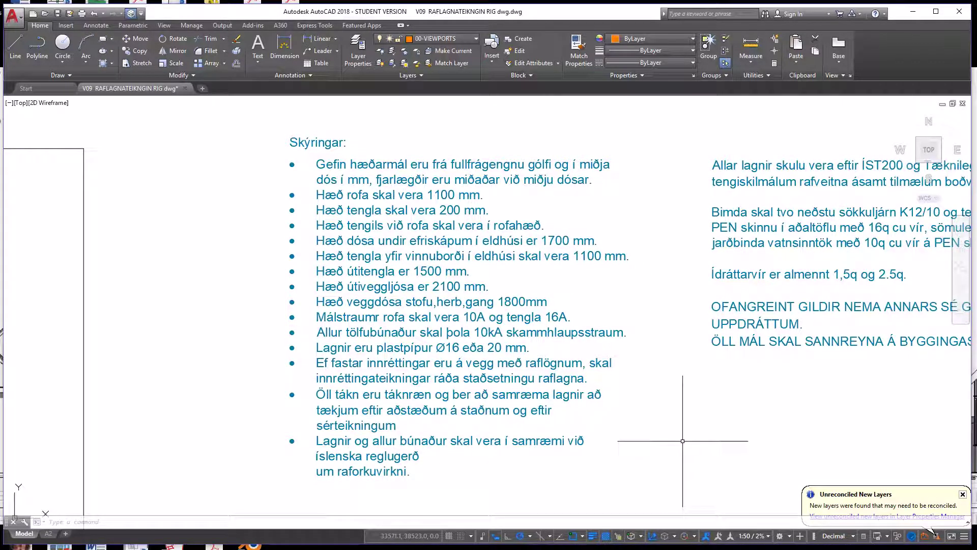
pyautogui.moveTo(682, 441)
pyautogui.mouseDown(button='middle')
pyautogui.moveTo(656, 434)
pyautogui.moveTo(659, 424)
pyautogui.mouseUp(button='middle')
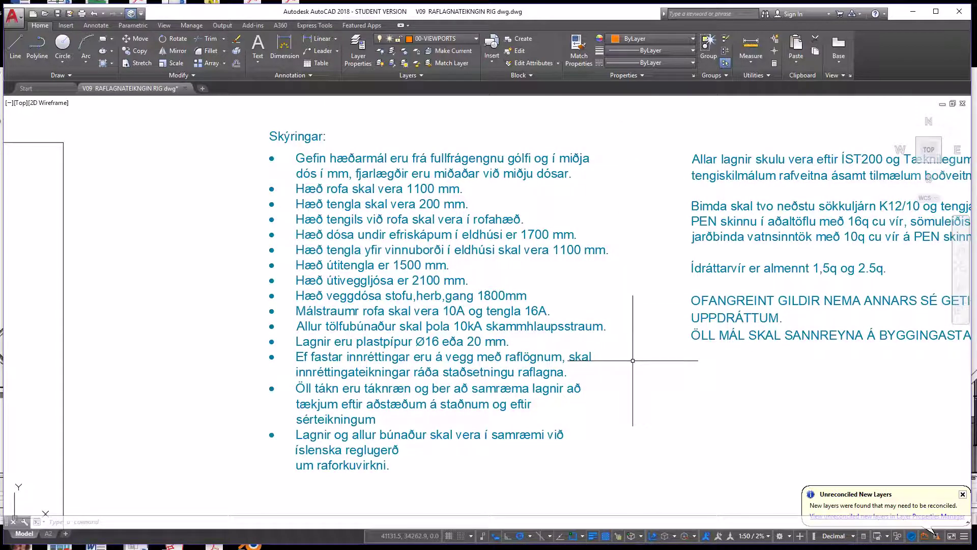
pyautogui.scroll(-3, 633, 361)
pyautogui.moveTo(720, 432); pyautogui.dragTo(570, 376, button='middle')
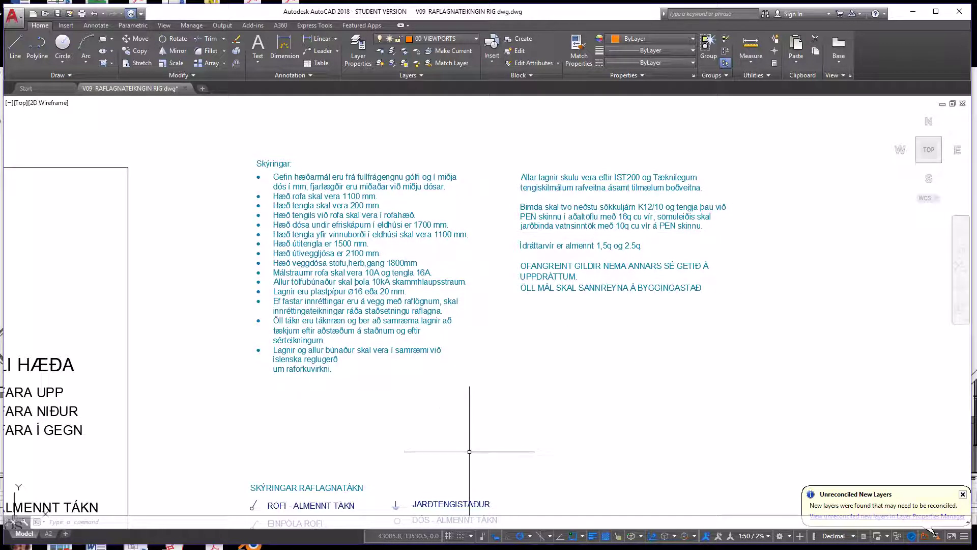
# - Review the SKÝRINGAR RAFLAGNATÁKN symbol legend below the Skýringar notes
pyautogui.moveTo(434, 433)
pyautogui.mouseDown(button='middle')
pyautogui.moveTo(483, 231)
pyautogui.moveTo(447, 175)
pyautogui.mouseUp(button='middle')
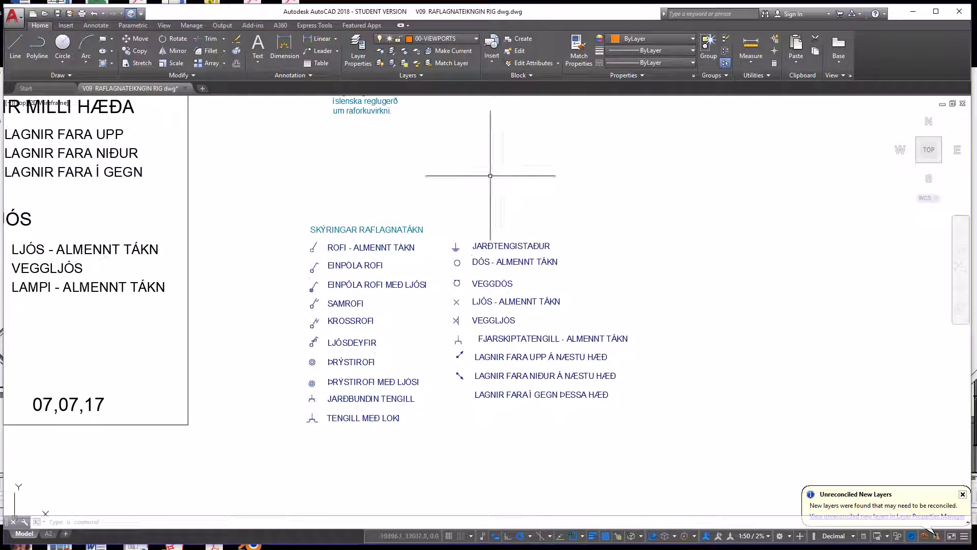
pyautogui.scroll(2, 636, 320)
pyautogui.moveTo(614, 301); pyautogui.dragTo(663, 286, button='middle')
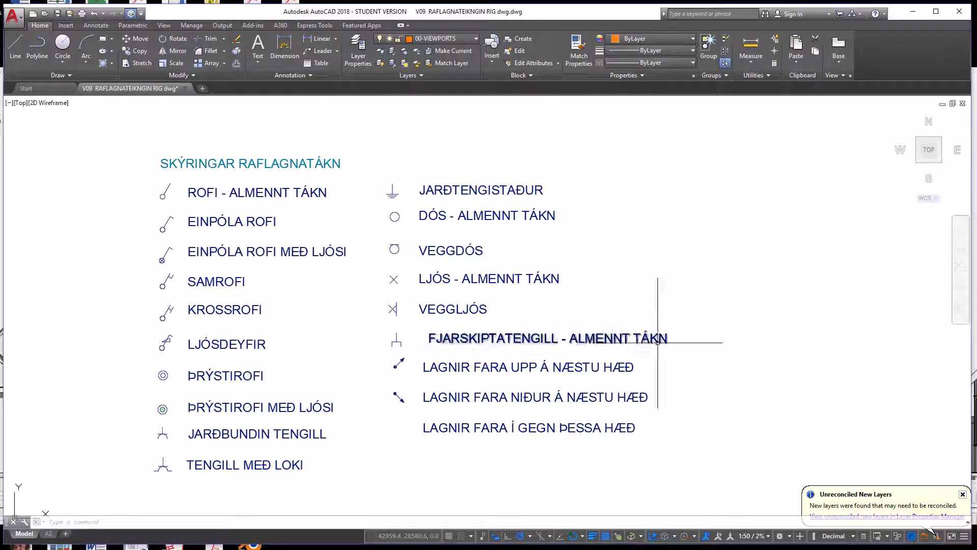
pyautogui.scroll(-6, 711, 298)
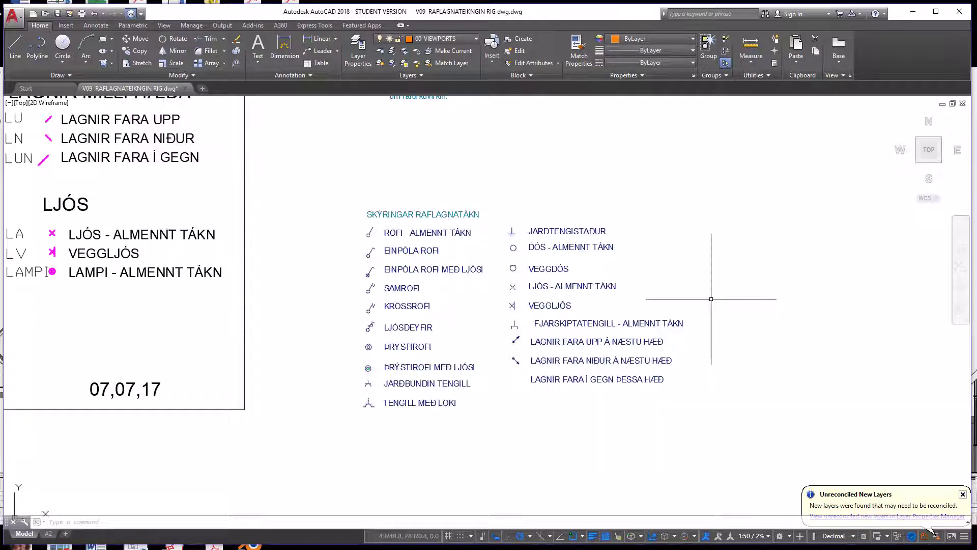
pyautogui.moveTo(718, 409)
pyautogui.mouseDown(button='middle')
pyautogui.moveTo(706, 408)
pyautogui.moveTo(640, 270)
pyautogui.mouseUp(button='middle')
pyautogui.scroll(8, 584, 338)
# - Inspect the house floor plan with the kitchen and its position relative to the other drawing content
pyautogui.scroll(-10, 654, 338)
pyautogui.moveTo(492, 418); pyautogui.dragTo(594, 294, button='middle')
pyautogui.scroll(6, 421, 334)
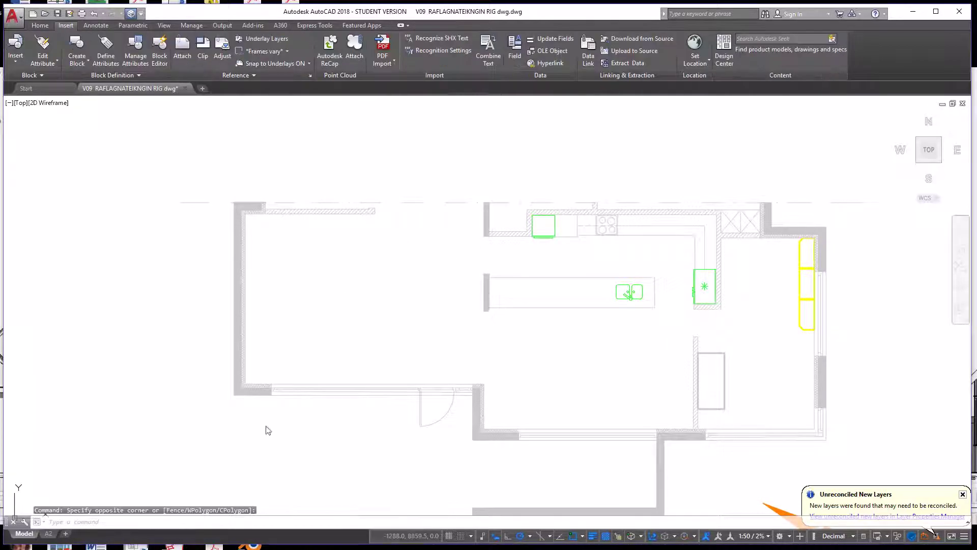
pyautogui.scroll(-2, 251, 409)
pyautogui.scroll(2, 133, 237)
pyautogui.scroll(-5, 346, 291)
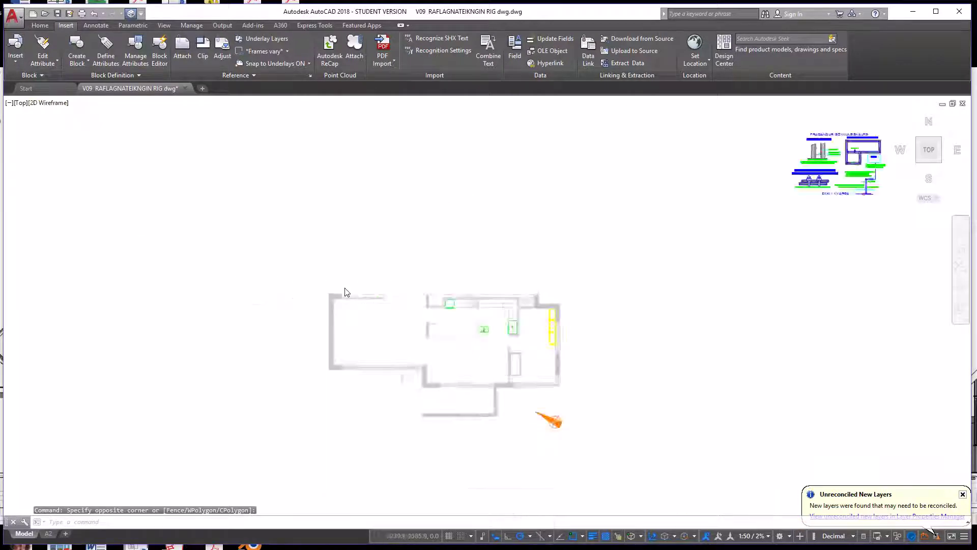
# - Open the gallery of insertable blocks and browse the electrical symbol blocks such as RA, R1 and R1L
pyautogui.scroll(3, 406, 209)
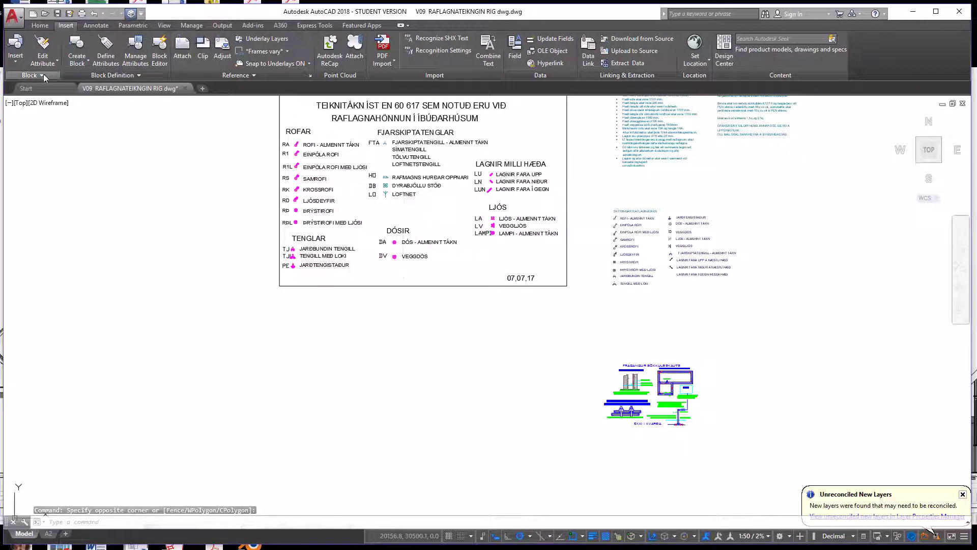
pyautogui.click(14, 64)
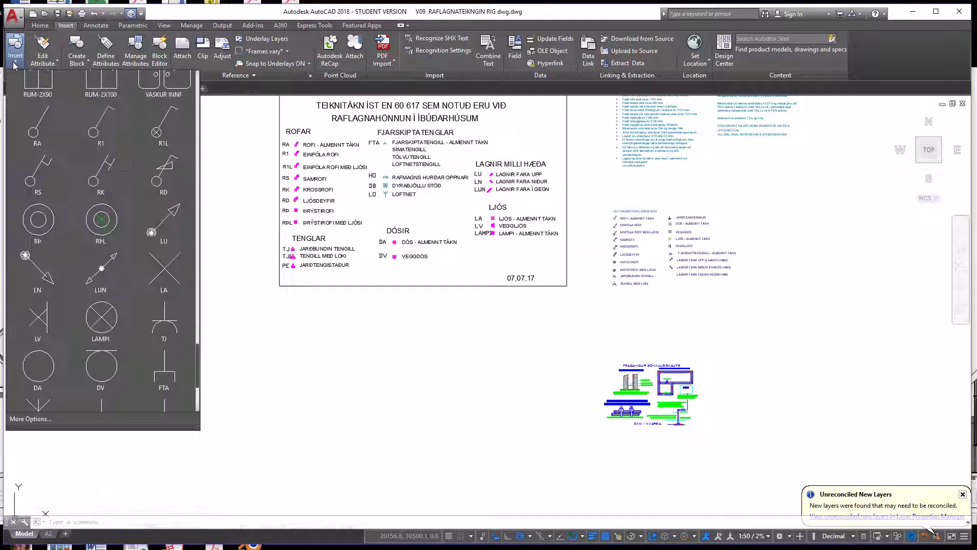
pyautogui.scroll(4, 130, 209)
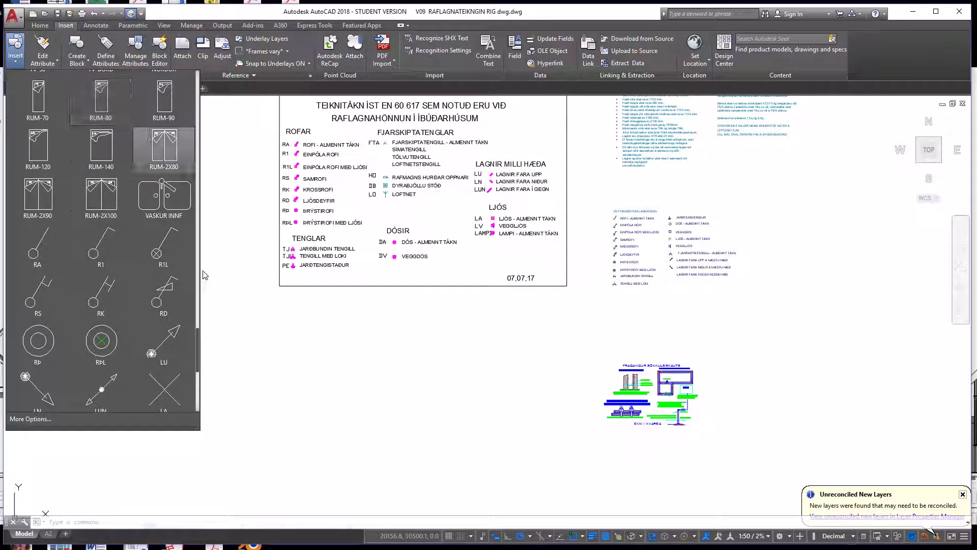
# - Look through the remaining electrical symbol blocks in the gallery, such as LA, TJ, DA and FTA, and close it
pyautogui.scroll(1, 198, 356)
pyautogui.moveTo(199, 362); pyautogui.dragTo(207, 381)
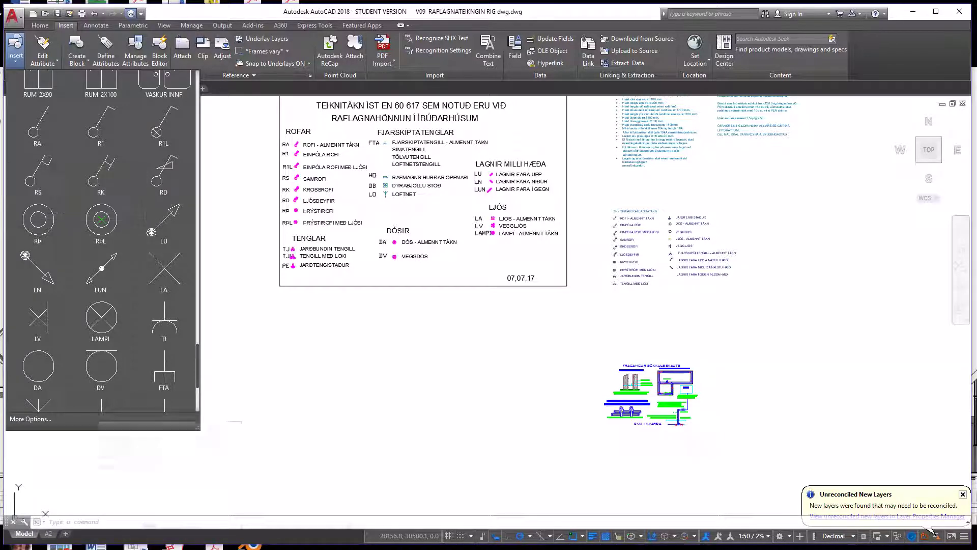
pyautogui.click(16, 48)
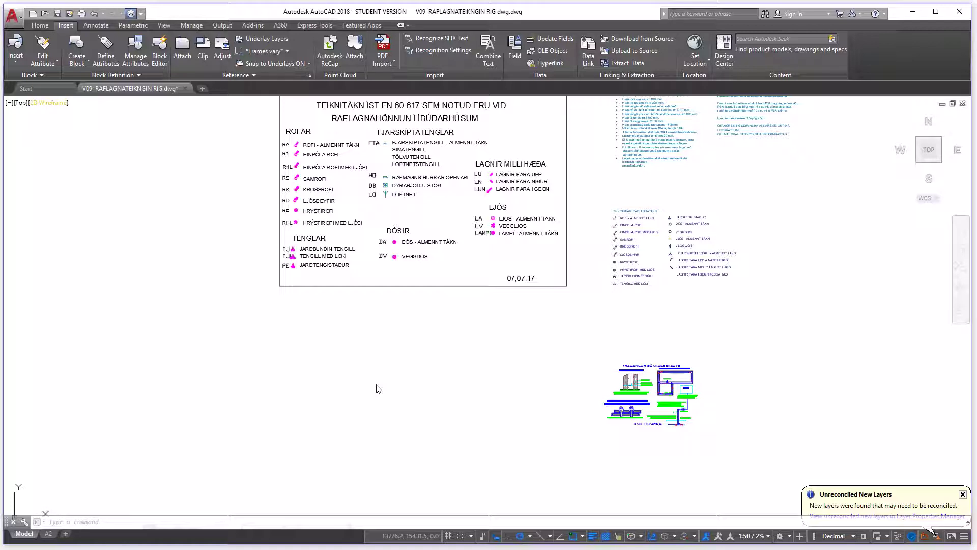
# - Choose the block R1 for insertion, with its insertion point specified on screen, scale 1 and rotation angle 0
pyautogui.write('ins')
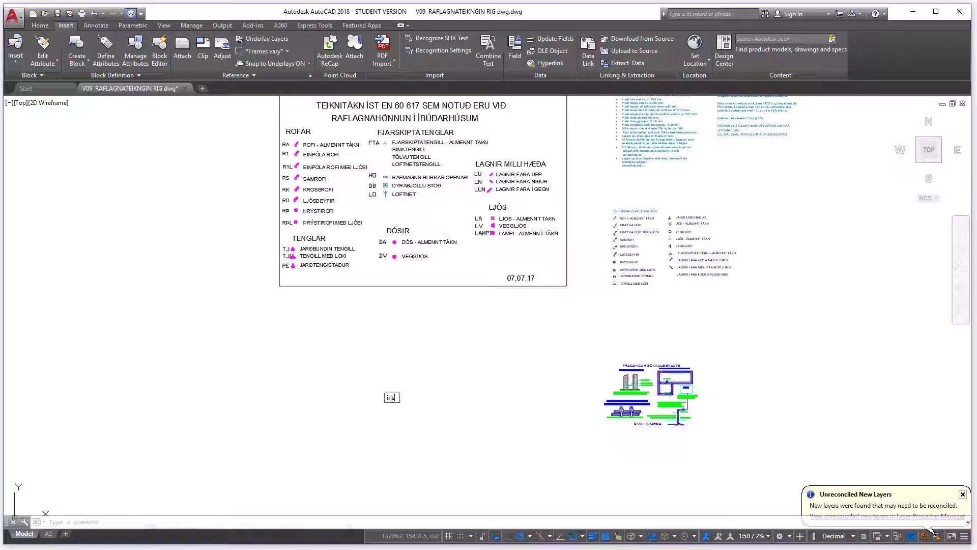
pyautogui.press('Return')
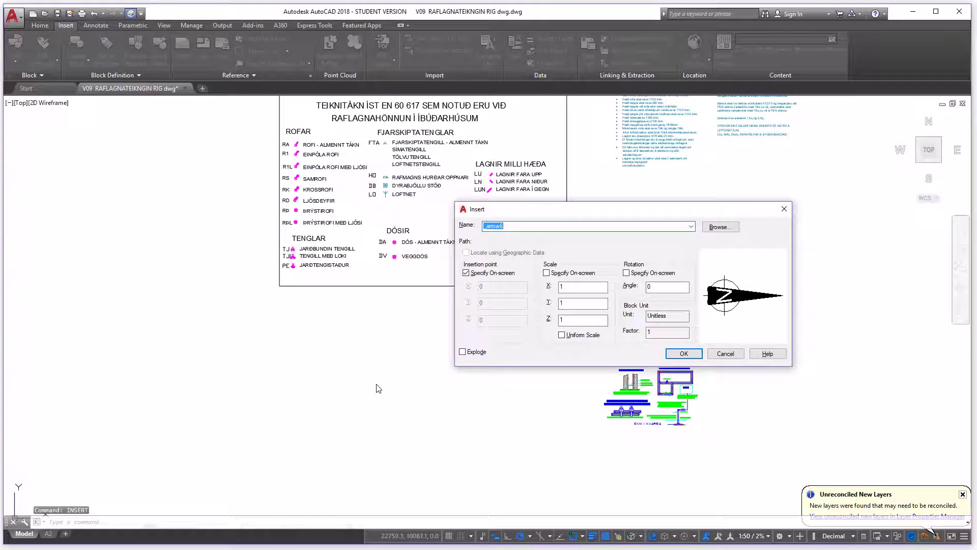
pyautogui.write('R1')
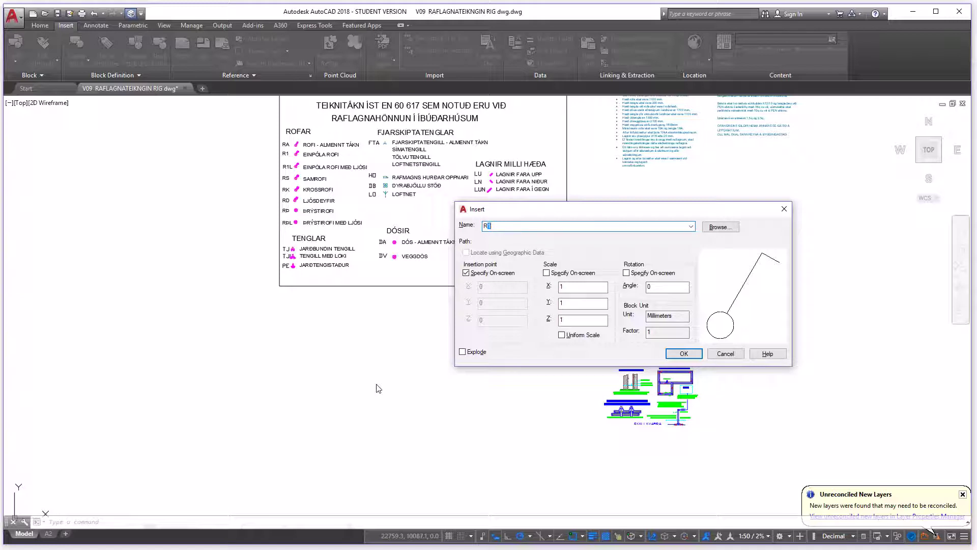
pyautogui.press('Return')
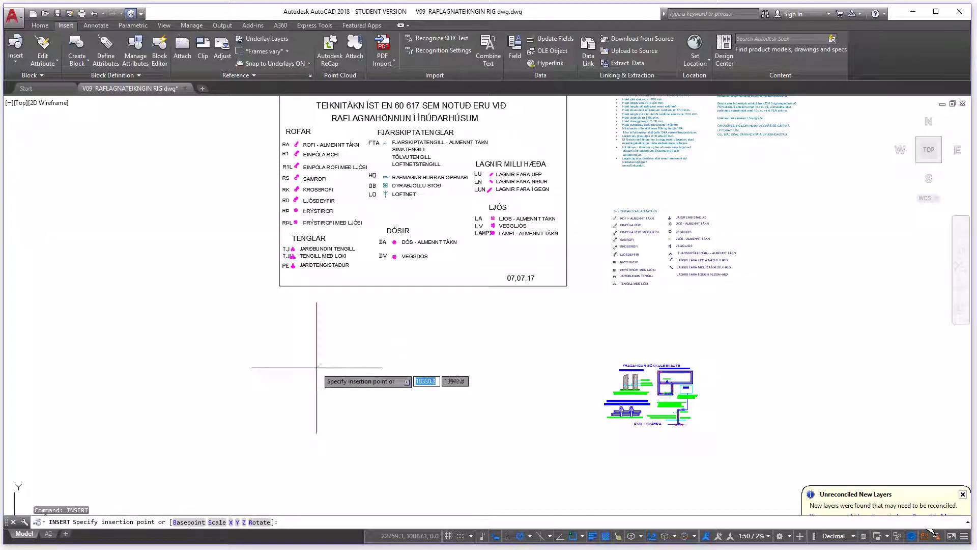
# - Place the R1 switch symbol in the floor plan just beyond the end of the hatched kitchen wall beside the star-marked appliance
pyautogui.scroll(-5, 377, 405)
pyautogui.scroll(10, 206, 363)
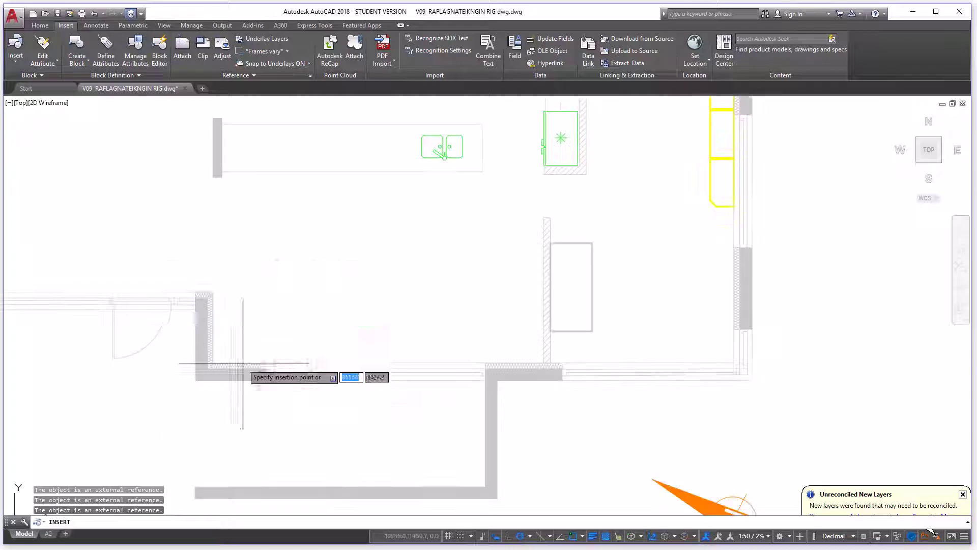
pyautogui.scroll(-3, 193, 255)
pyautogui.scroll(8, 334, 313)
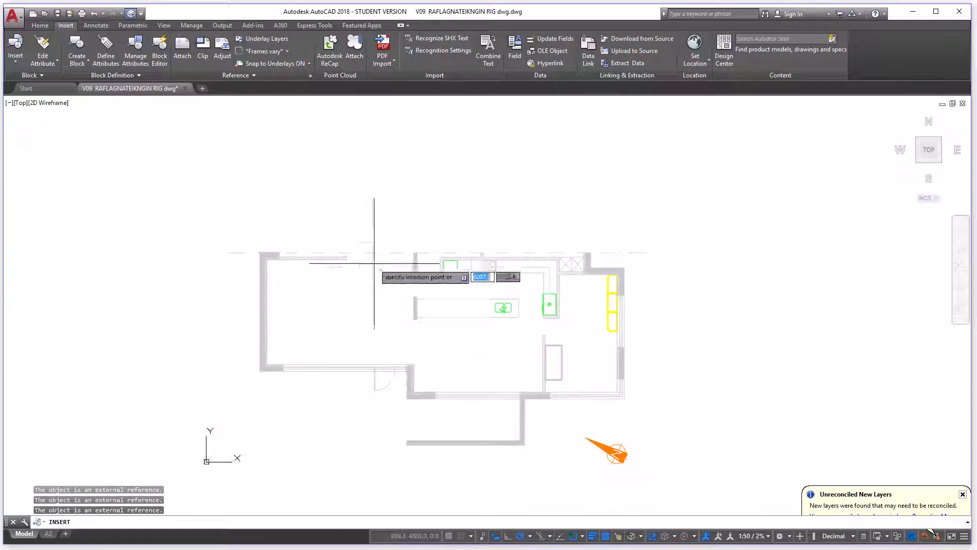
pyautogui.scroll(-2, 334, 270)
pyautogui.scroll(2, 332, 277)
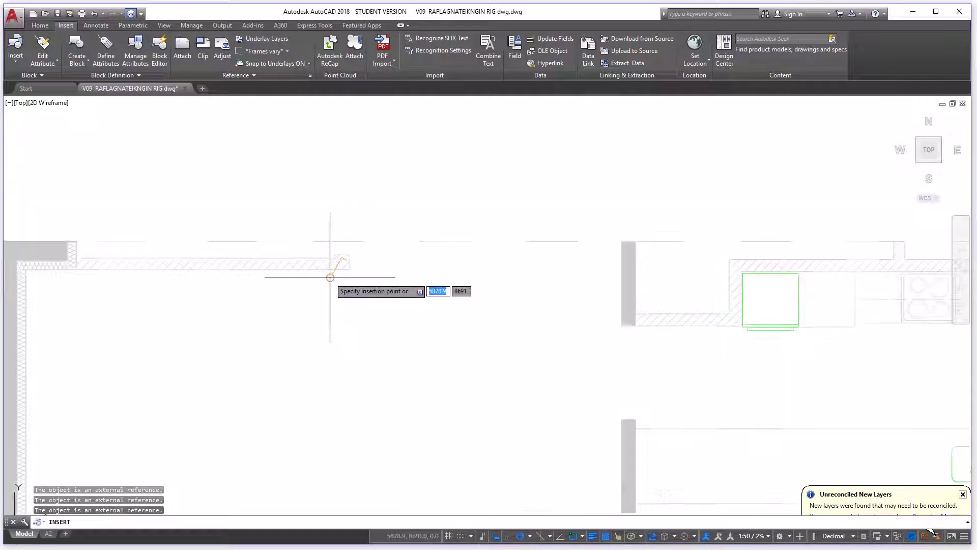
pyautogui.scroll(-5, 330, 307)
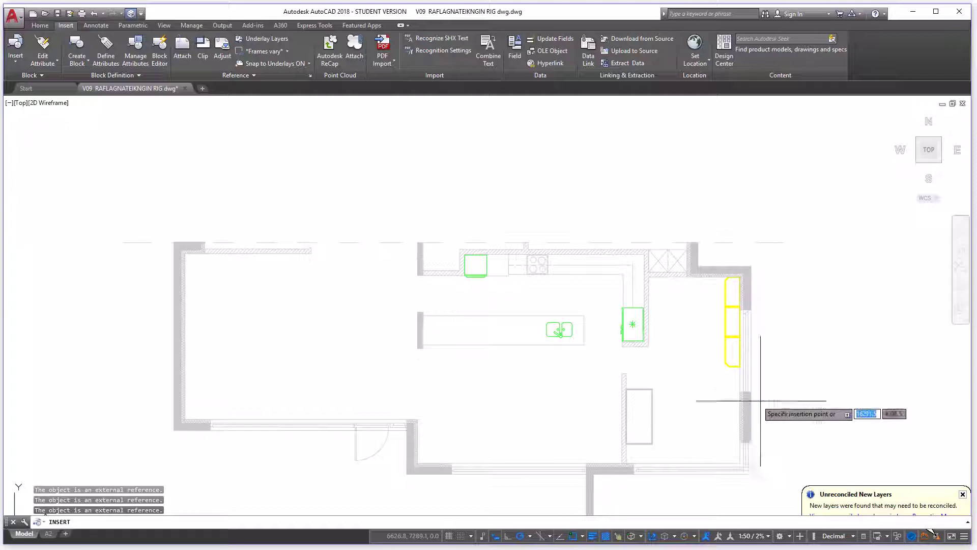
pyautogui.scroll(5, 650, 336)
pyautogui.scroll(4, 650, 335)
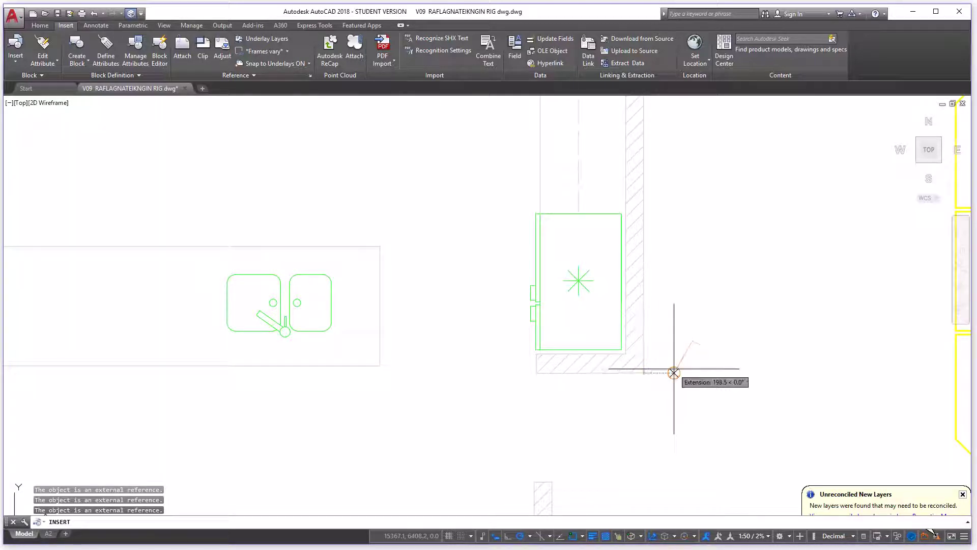
pyautogui.click(670, 357)
pyautogui.scroll(-5, 654, 339)
pyautogui.scroll(5, 595, 353)
pyautogui.scroll(-4, 596, 353)
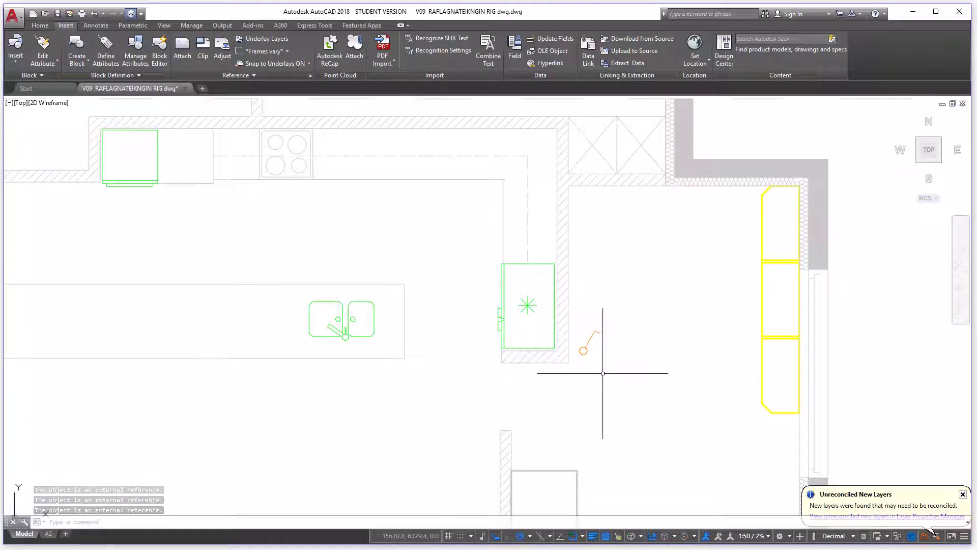
pyautogui.scroll(-2, 602, 373)
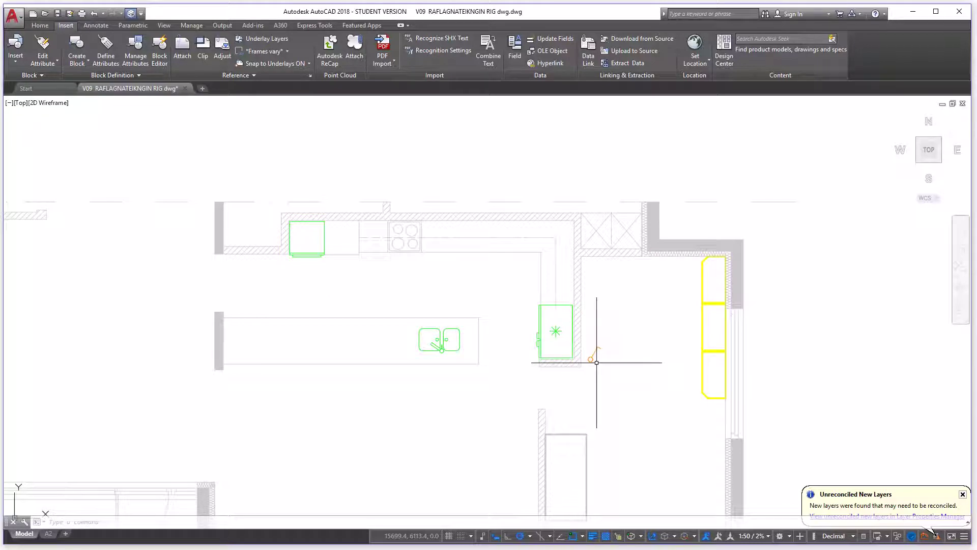
pyautogui.scroll(4, 596, 362)
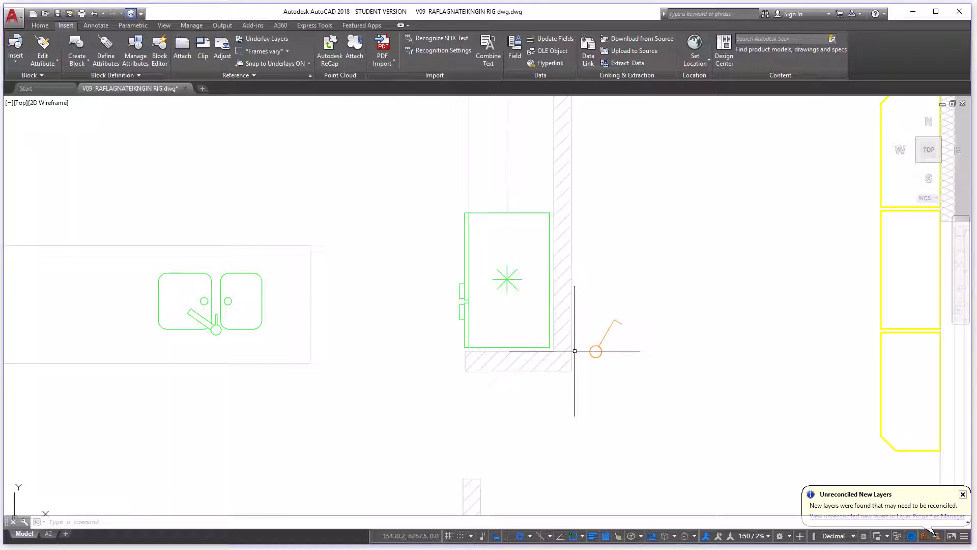
pyautogui.scroll(-2, 575, 350)
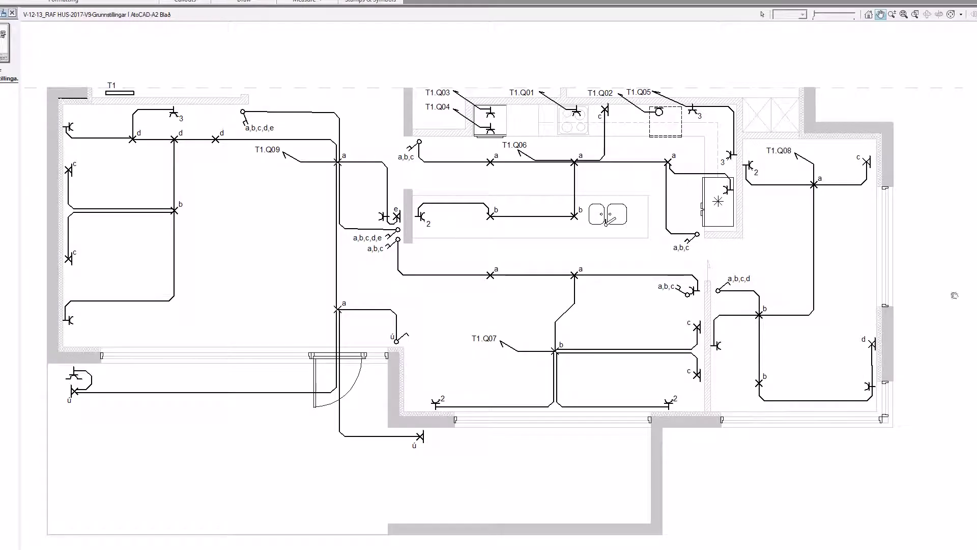
# - In the finished wiring plan V-12-13_RAF HUS-2017-V9-Grunnstillingar, examine the switches, their letters and the connected lights around the kitchen
pyautogui.scroll(2, 776, 295)
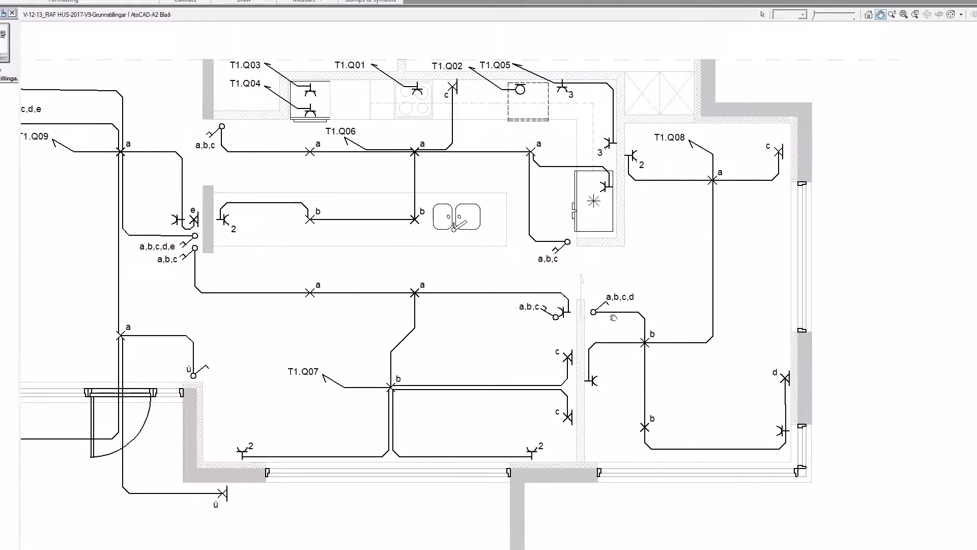
pyautogui.scroll(2, 595, 314)
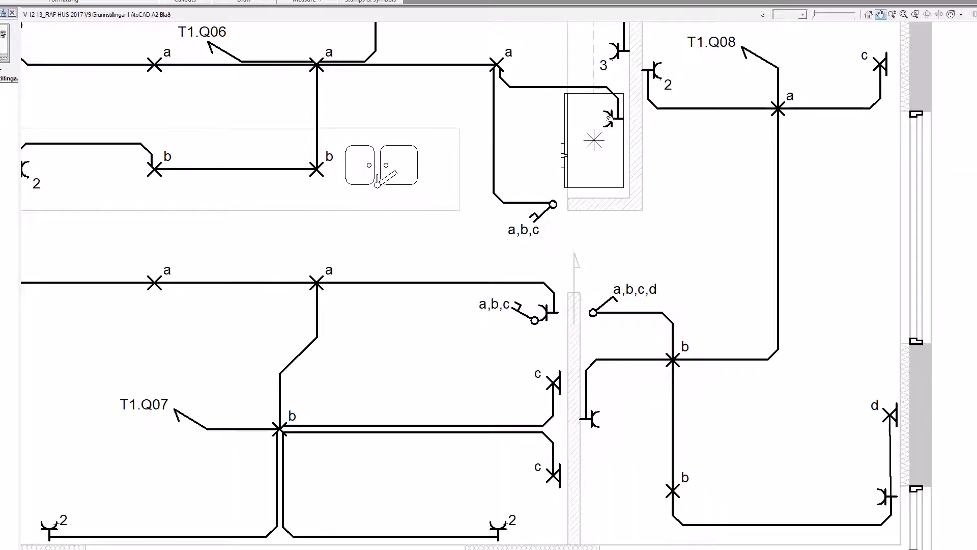
pyautogui.scroll(-1, 659, 147)
pyautogui.moveTo(475, 213); pyautogui.dragTo(633, 303)
pyautogui.moveTo(273, 218); pyautogui.dragTo(438, 244)
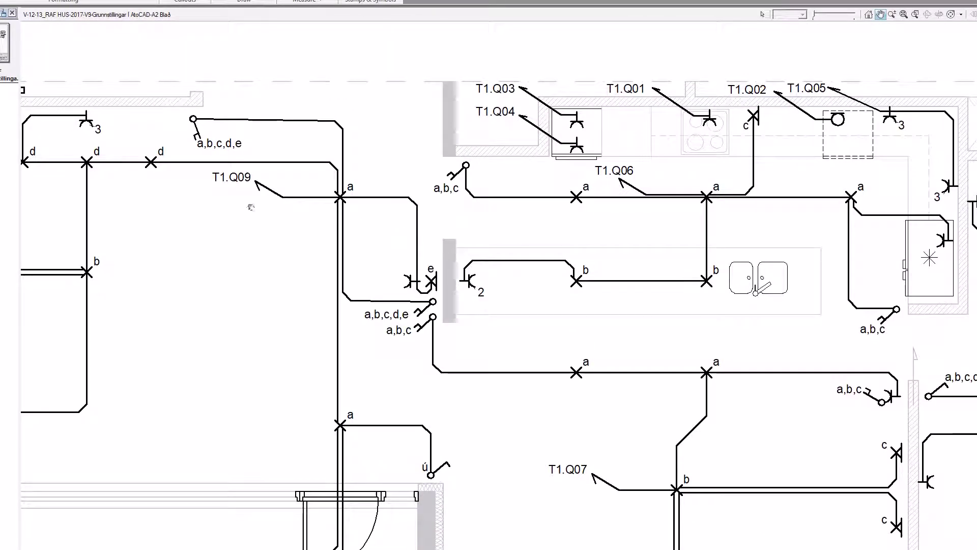
pyautogui.moveTo(534, 168); pyautogui.dragTo(450, 185)
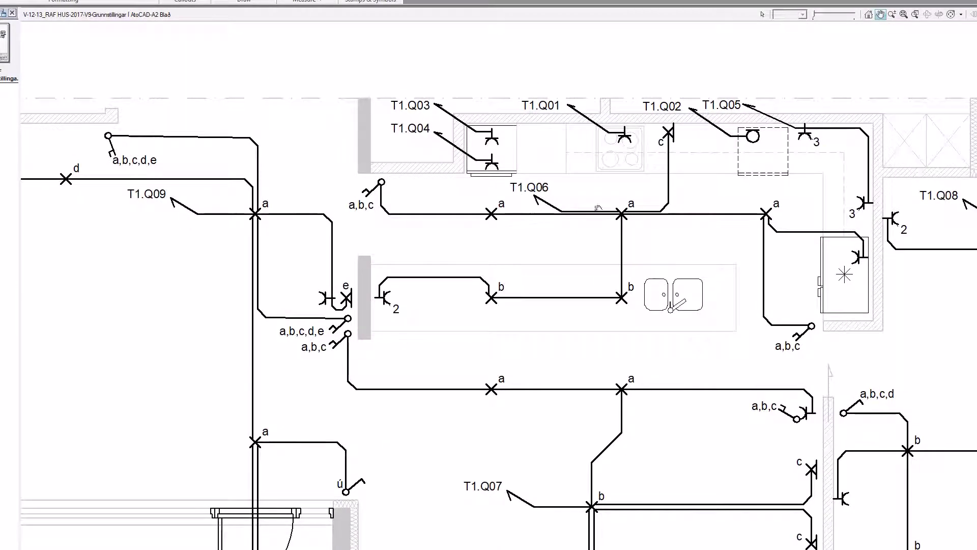
pyautogui.scroll(-2, 585, 240)
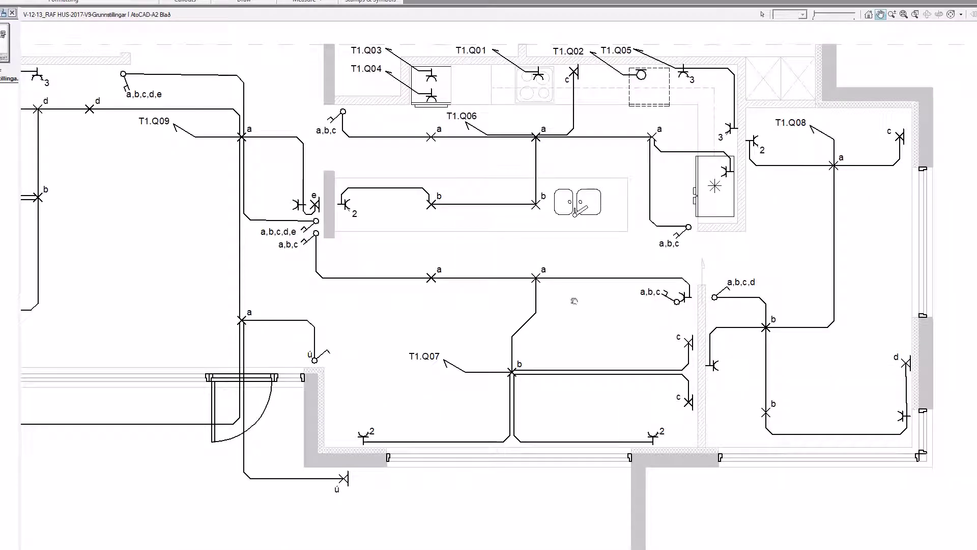
pyautogui.scroll(1, 366, 445)
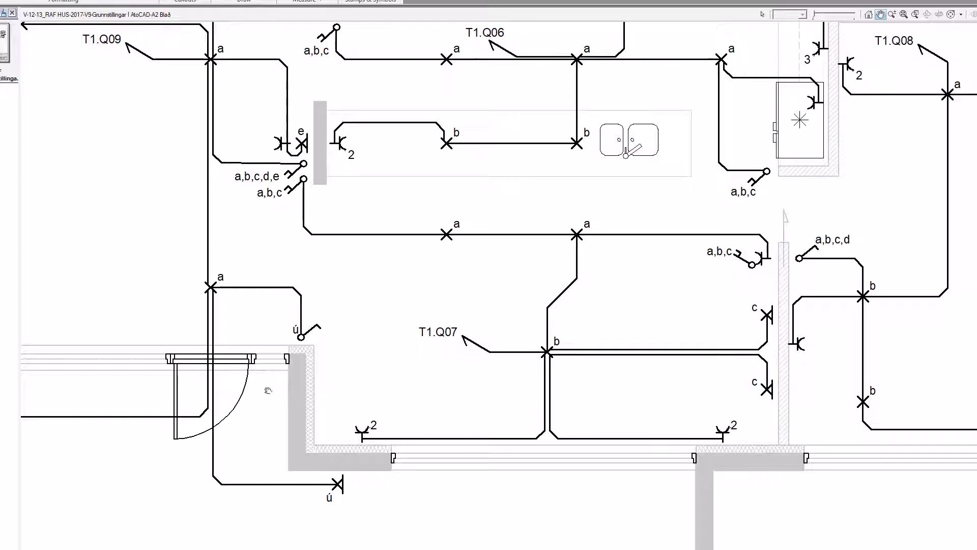
# - Examine the outdoor socket and lights near the glazed door, and the wall lights and triple socket in the large room
pyautogui.moveTo(248, 346); pyautogui.dragTo(550, 329)
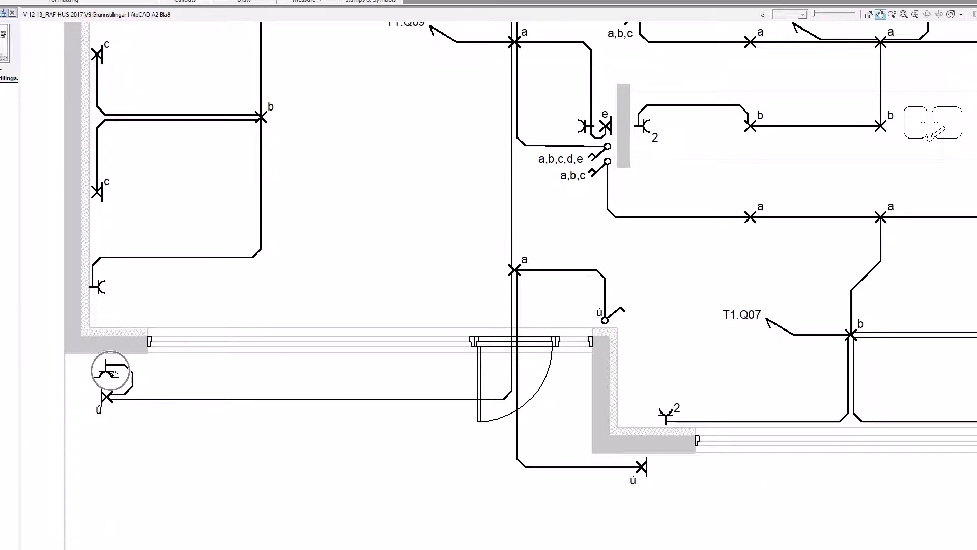
pyautogui.scroll(2, 113, 374)
pyautogui.scroll(-2, 117, 412)
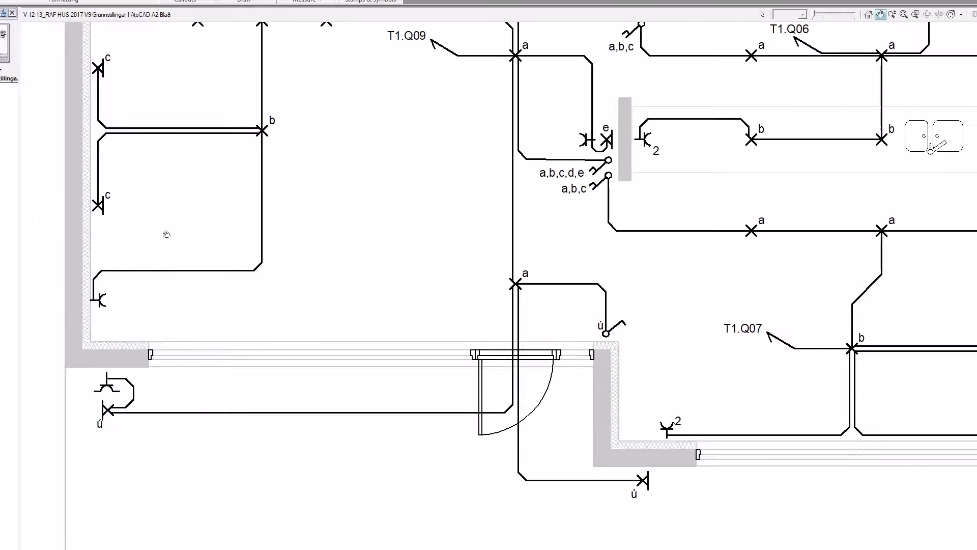
pyautogui.moveTo(162, 209); pyautogui.dragTo(178, 353)
pyautogui.scroll(1, 128, 210)
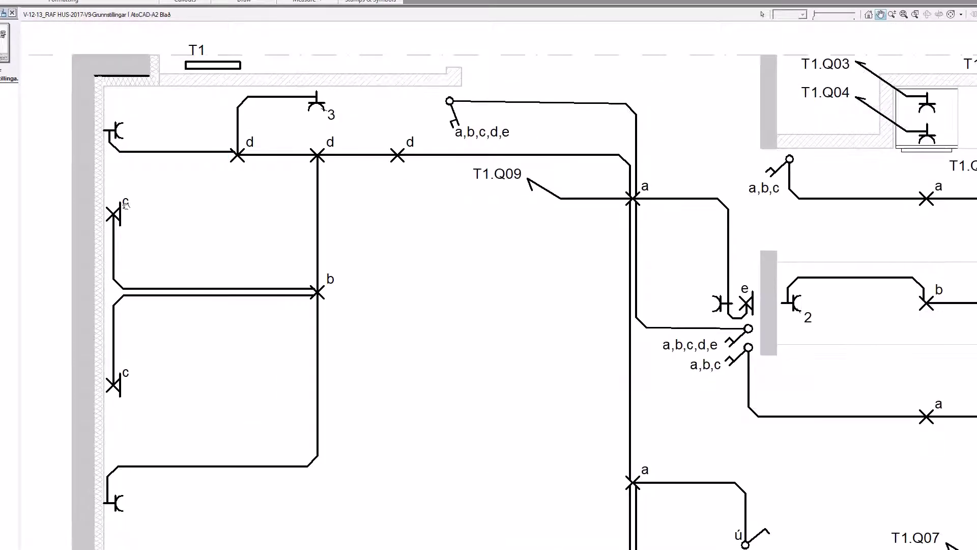
pyautogui.press('ctrl')
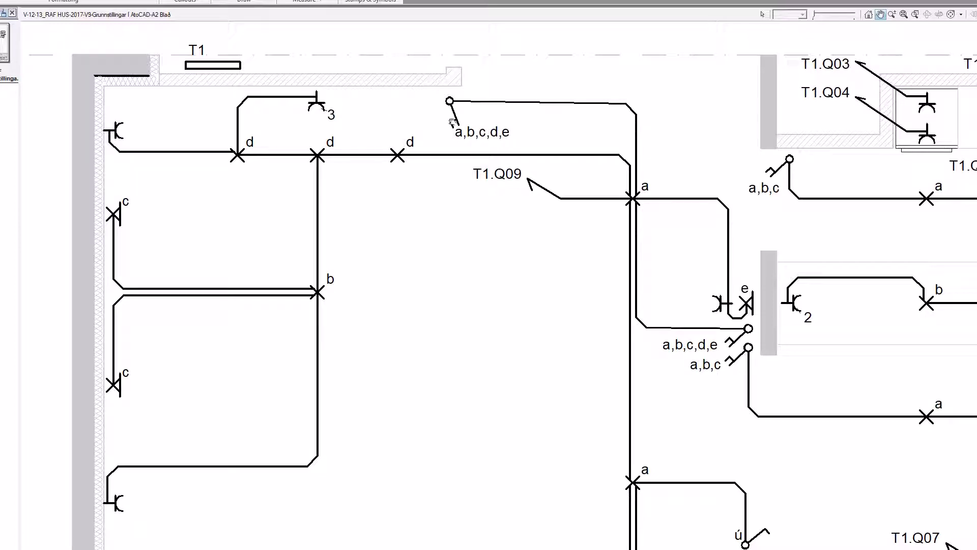
pyautogui.press('ctrl')
pyautogui.scroll(6, 316, 103)
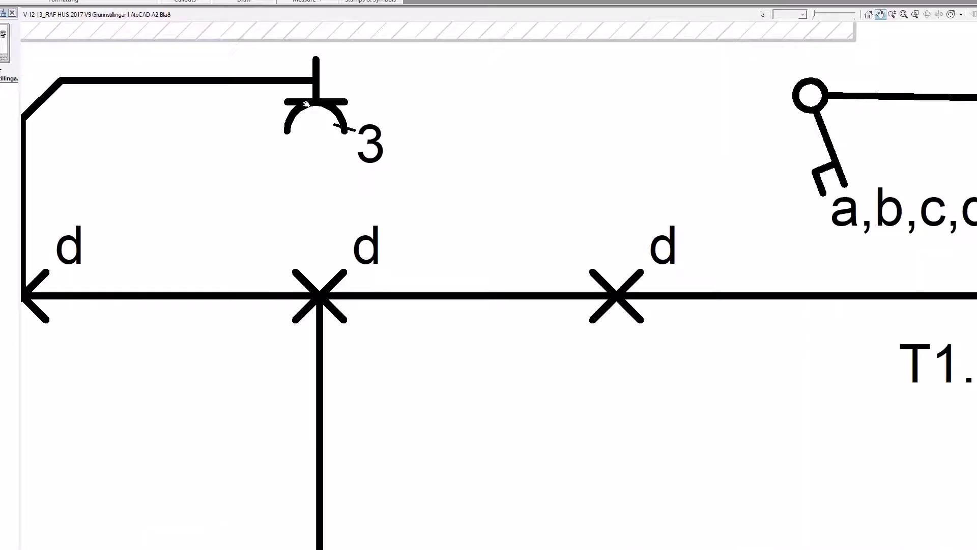
pyautogui.moveTo(300, 87); pyautogui.dragTo(343, 146)
pyautogui.scroll(2, 343, 146)
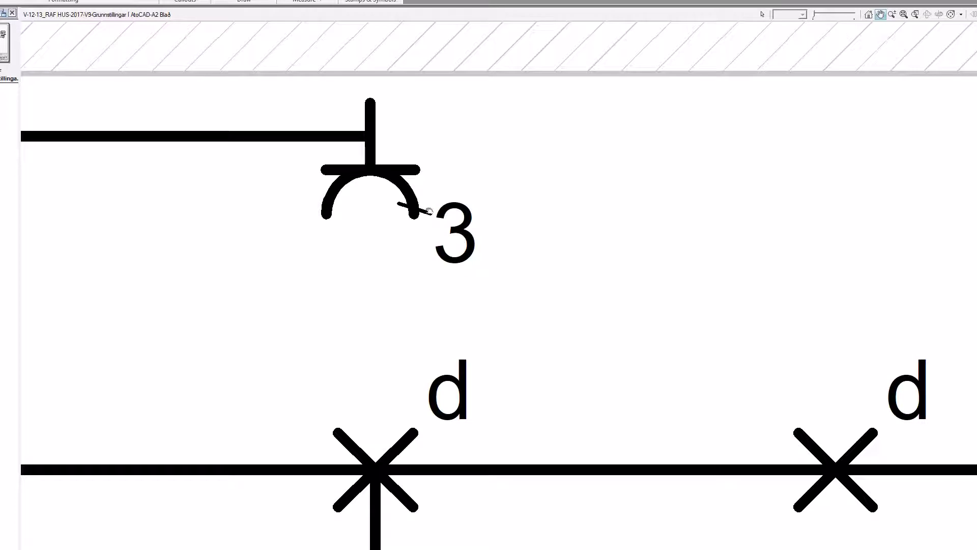
pyautogui.scroll(-7, 447, 251)
# - Follow the sockets, switches and circuit labels from the large room through the kitchen to the T1.Q08 room
pyautogui.moveTo(462, 157); pyautogui.dragTo(285, 152)
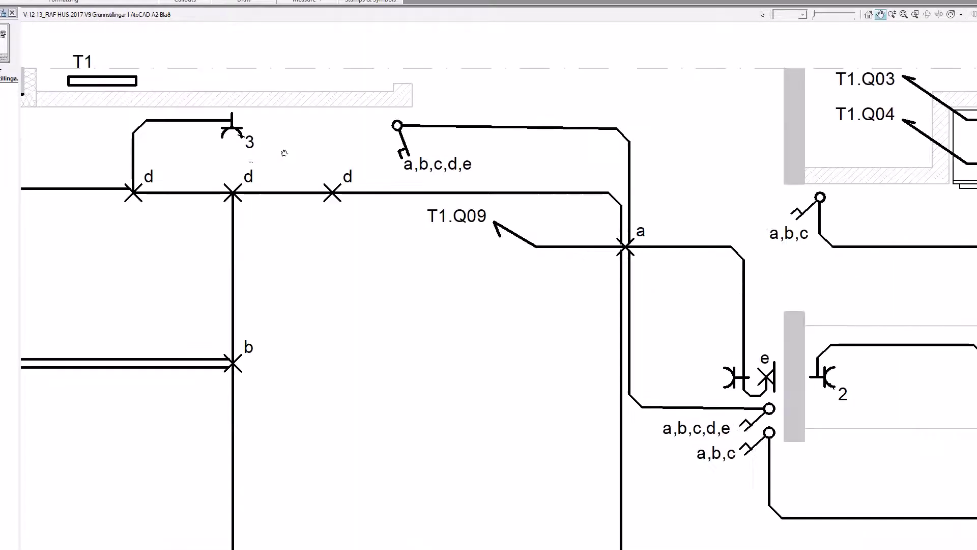
pyautogui.moveTo(355, 172); pyautogui.dragTo(279, 152)
pyautogui.moveTo(574, 187); pyautogui.dragTo(340, 175)
pyautogui.moveTo(429, 174); pyautogui.dragTo(250, 171)
pyautogui.moveTo(609, 189); pyautogui.dragTo(528, 176)
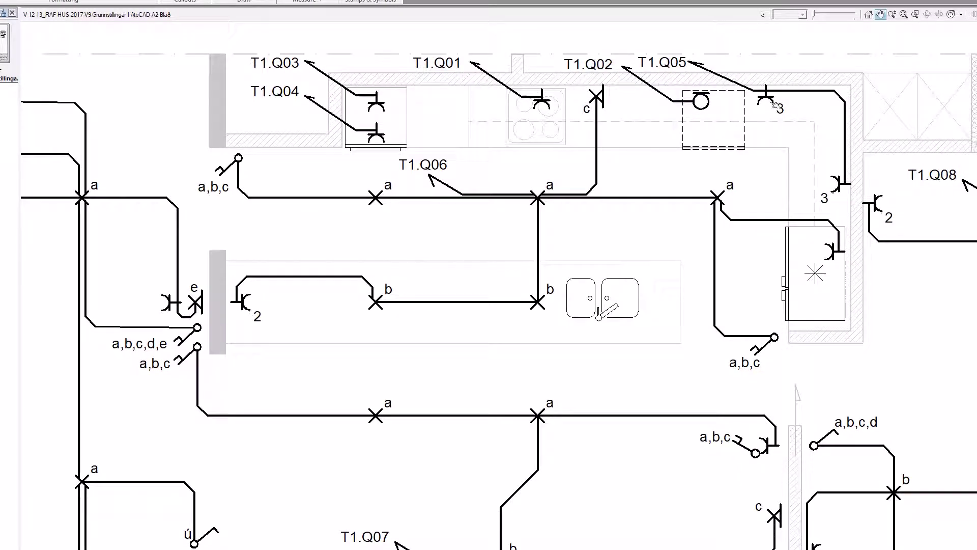
pyautogui.moveTo(833, 199); pyautogui.dragTo(426, 134)
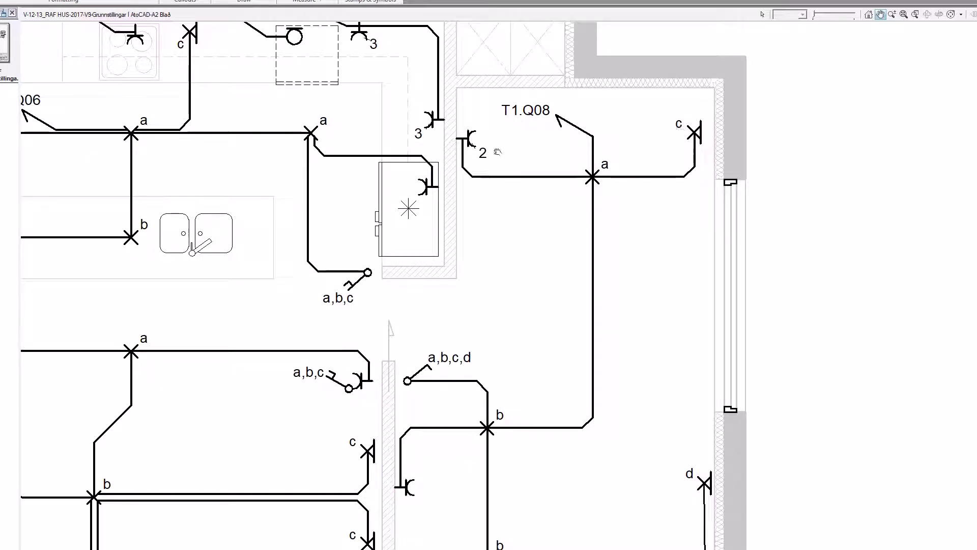
pyautogui.moveTo(543, 199); pyautogui.dragTo(519, 41)
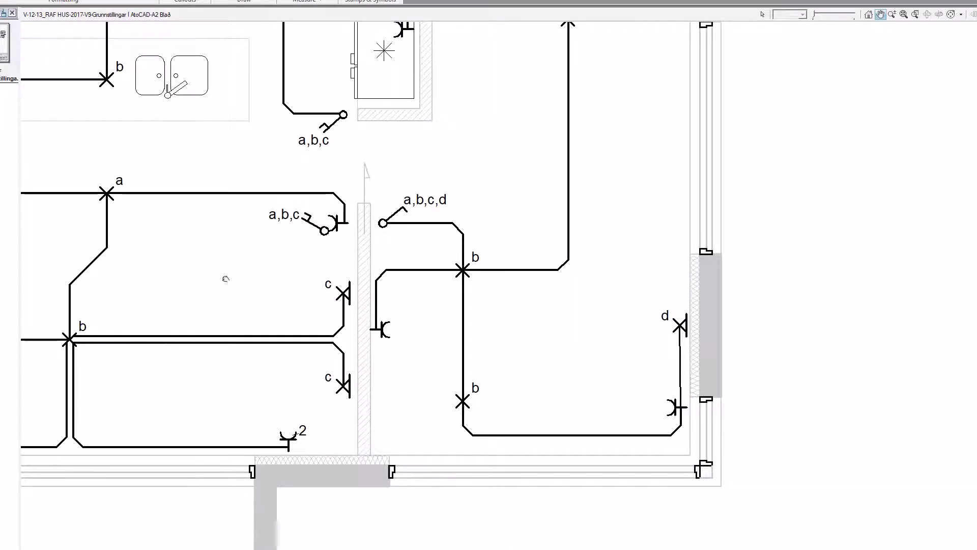
# - Inspect closely how the a,b,c switch and the socket are drawn together at the end of the partition wall
pyautogui.moveTo(222, 276); pyautogui.dragTo(511, 277)
pyautogui.scroll(-3, 511, 277)
pyautogui.scroll(2, 413, 271)
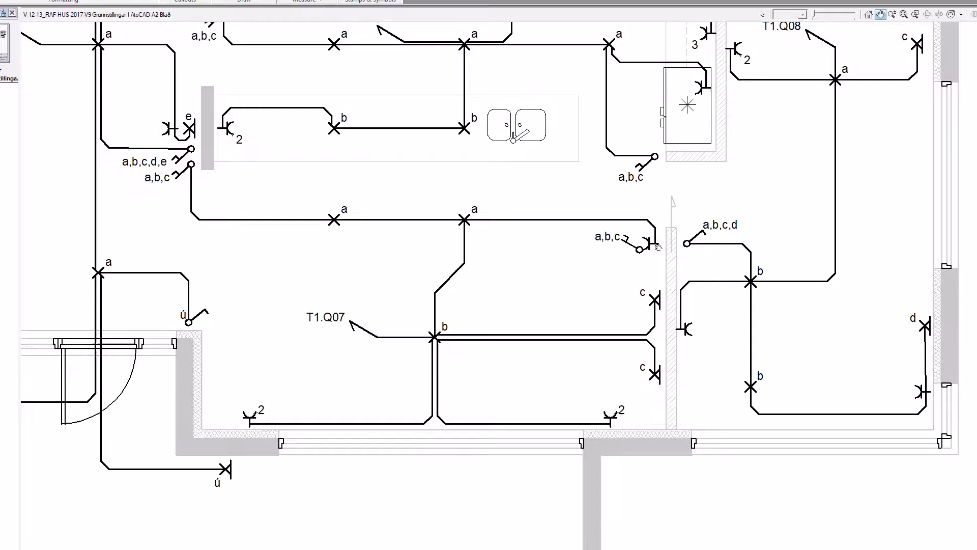
pyautogui.scroll(5, 653, 246)
pyautogui.press('ctrl')
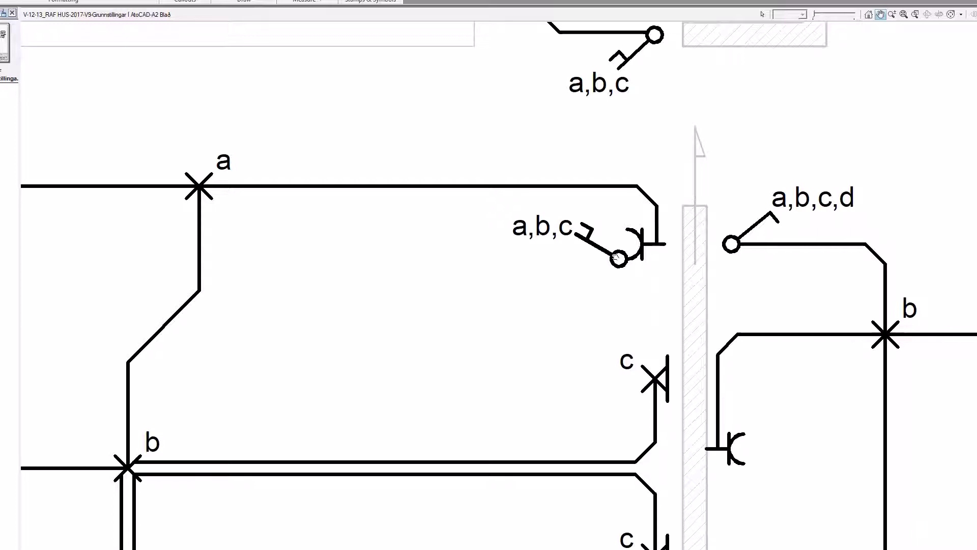
pyautogui.scroll(-4, 618, 258)
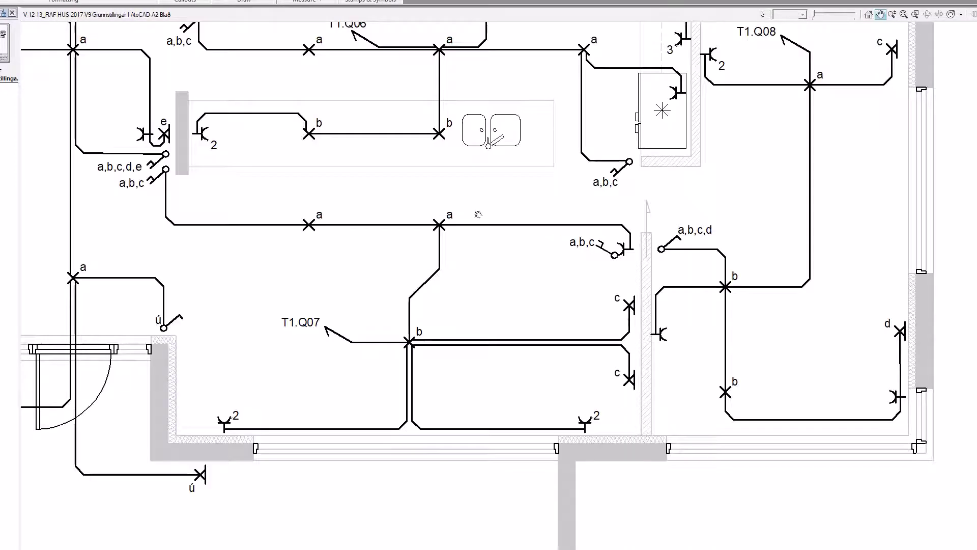
# - Examine circuit T1.Q09 in the large room, with its connected lights and switches
pyautogui.moveTo(482, 192)
pyautogui.mouseDown()
pyautogui.moveTo(543, 263)
pyautogui.moveTo(631, 278)
pyautogui.moveTo(922, 289)
pyautogui.mouseUp()
pyautogui.scroll(-1, 449, 277)
pyautogui.scroll(1, 362, 286)
pyautogui.moveTo(203, 201); pyautogui.dragTo(228, 233)
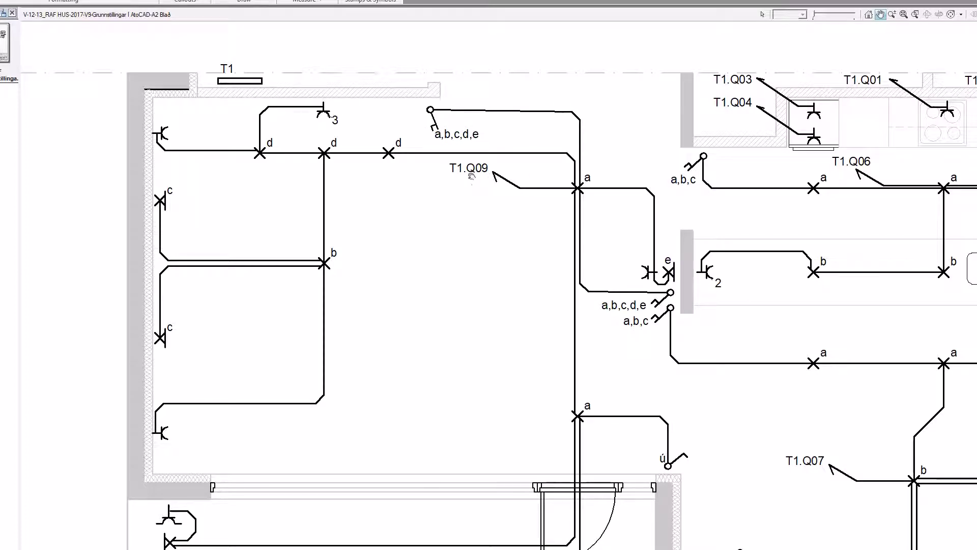
# - Trace circuit T1.Q09 from the large room past the glazed door to the outdoor lights and switch marked ú
pyautogui.moveTo(489, 179); pyautogui.dragTo(309, 151)
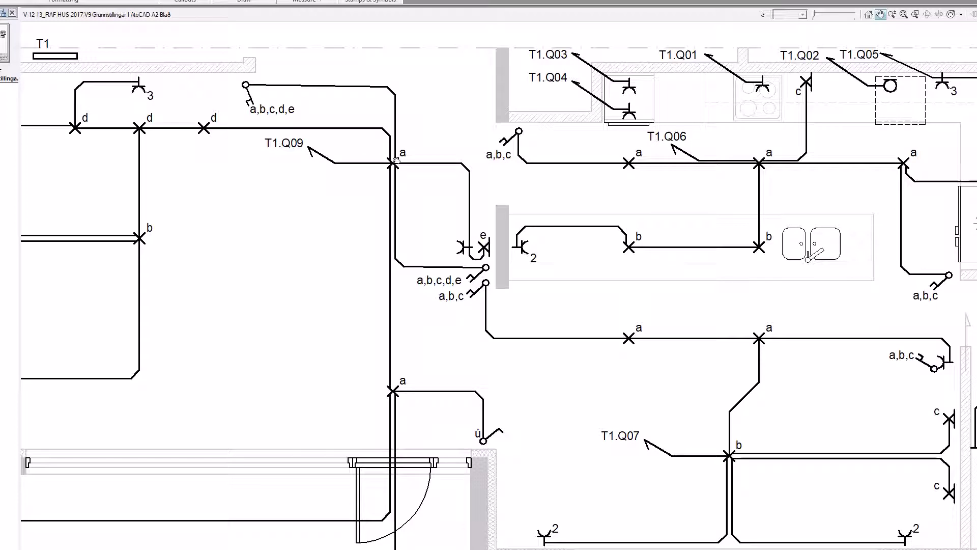
pyautogui.moveTo(384, 165)
pyautogui.mouseDown()
pyautogui.moveTo(415, 178)
pyautogui.moveTo(451, 126)
pyautogui.mouseUp()
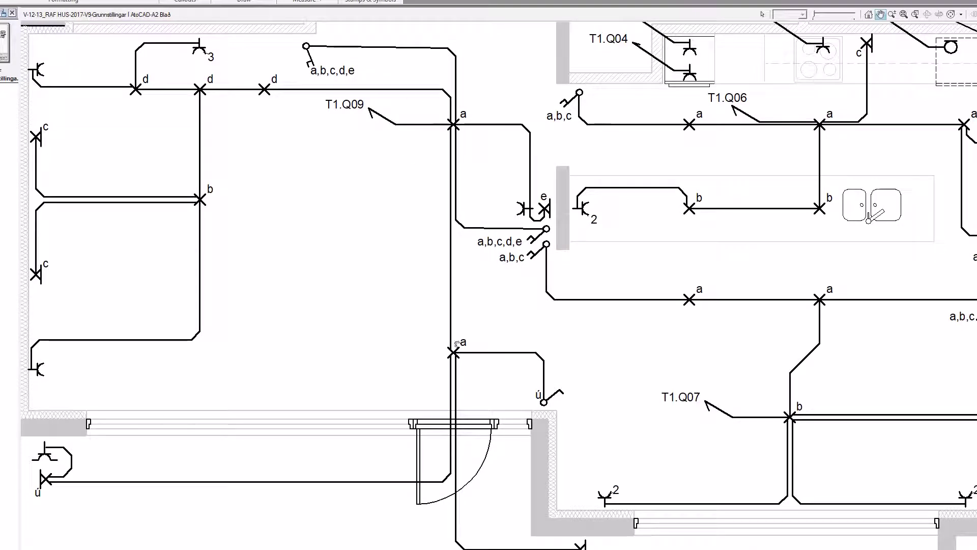
pyautogui.press('ctrl')
pyautogui.press('ctrl')
pyautogui.moveTo(130, 475)
pyautogui.mouseDown()
pyautogui.moveTo(127, 420)
pyautogui.moveTo(135, 431)
pyautogui.mouseUp()
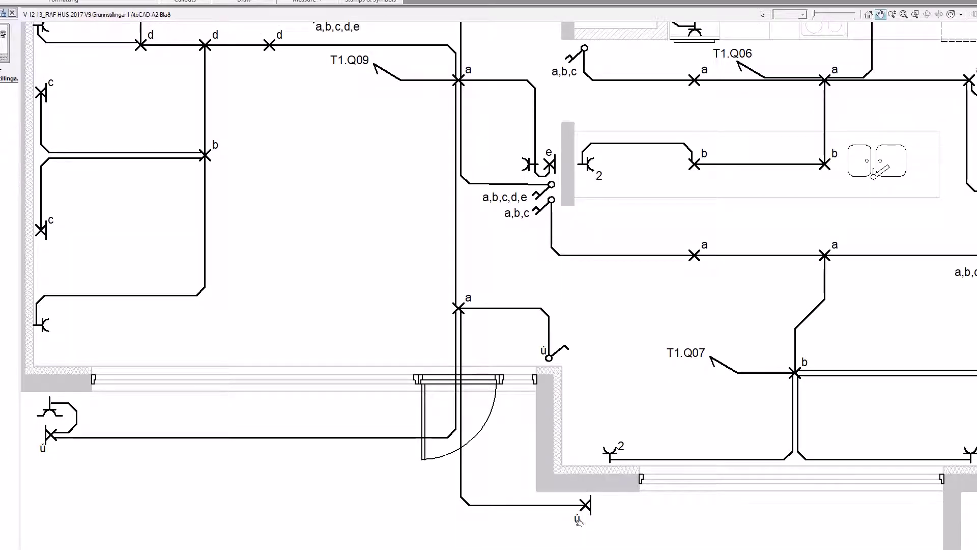
pyautogui.moveTo(424, 293); pyautogui.dragTo(441, 316)
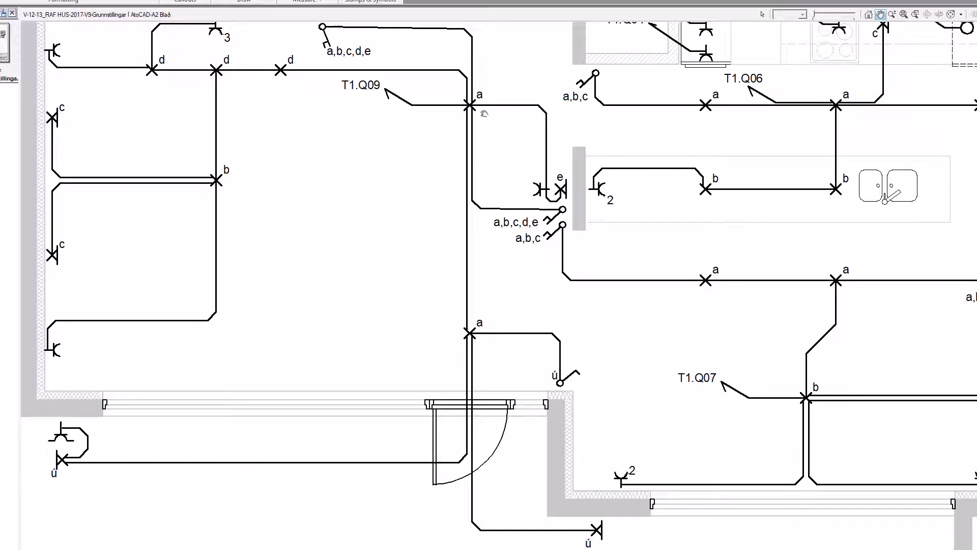
pyautogui.moveTo(456, 122); pyautogui.dragTo(461, 156)
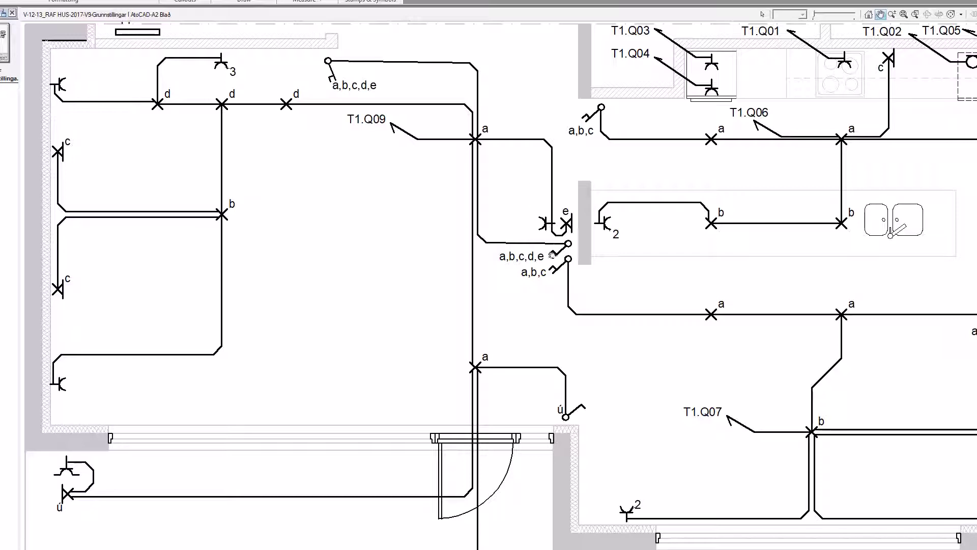
# - Match the lettered lights of T1.Q09 to their switches, and examine circuits T1.Q07 and T1.Q08 in the adjoining rooms
pyautogui.click(482, 137)
pyautogui.click(63, 142)
pyautogui.click(571, 222)
pyautogui.moveTo(711, 316); pyautogui.dragTo(578, 297)
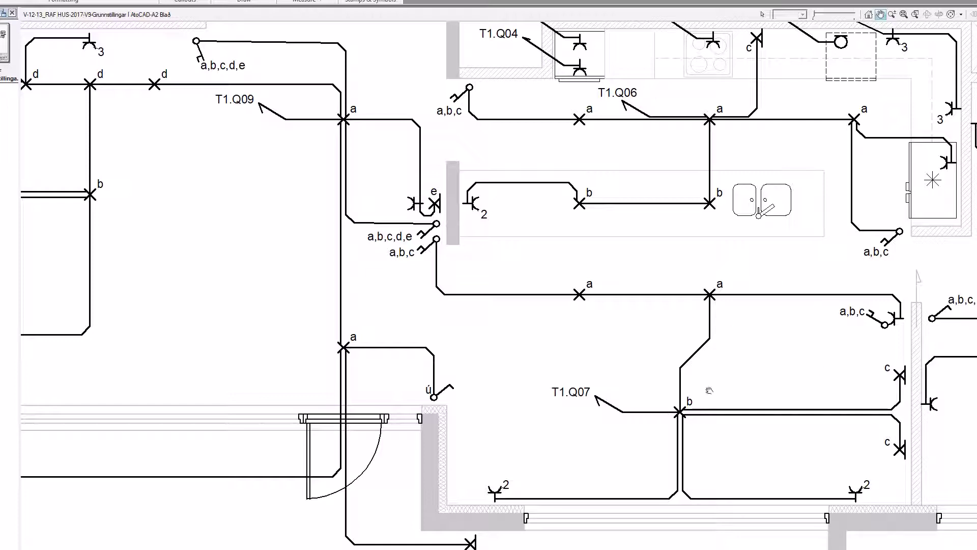
pyautogui.click(588, 396)
pyautogui.moveTo(726, 395)
pyautogui.mouseDown()
pyautogui.moveTo(643, 393)
pyautogui.moveTo(555, 422)
pyautogui.moveTo(372, 420)
pyautogui.mouseUp()
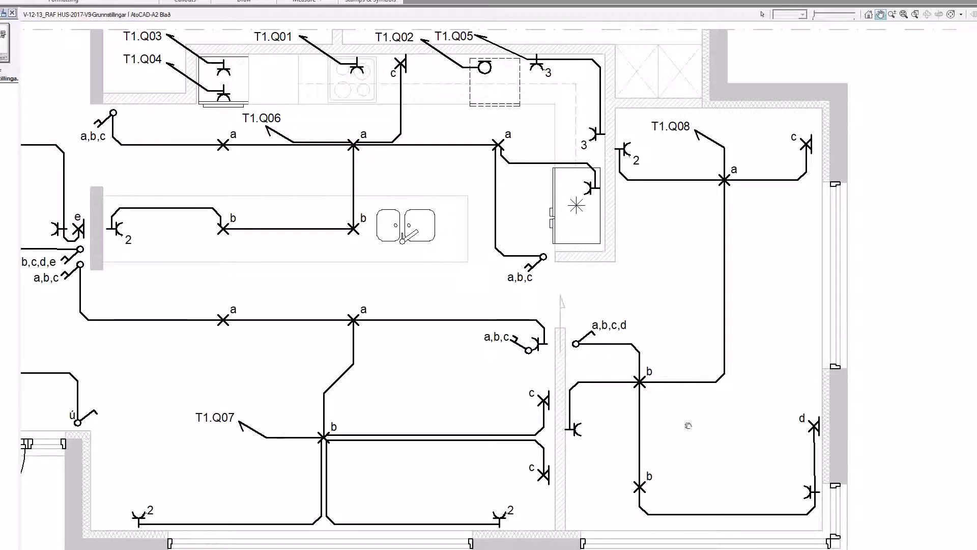
pyautogui.moveTo(531, 290); pyautogui.dragTo(671, 349)
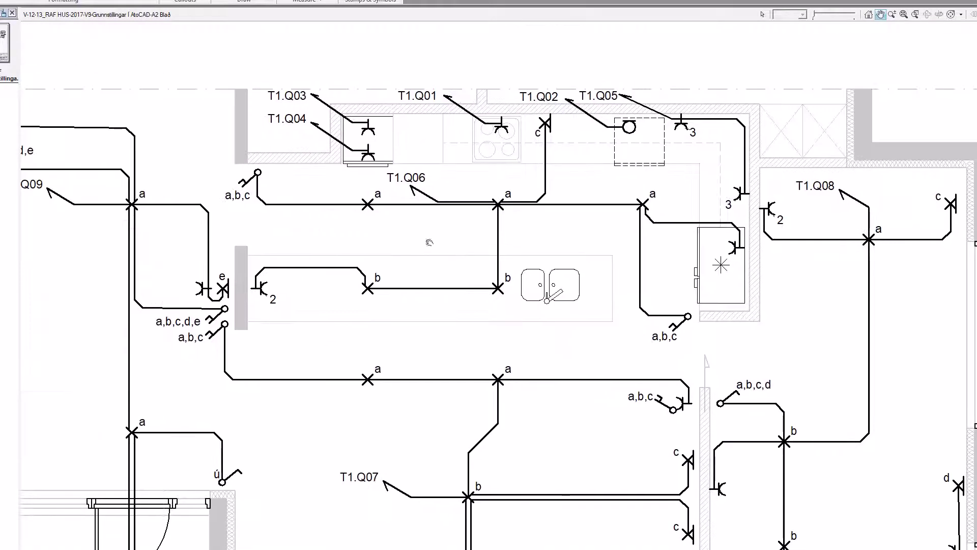
# - Examine closely the kitchen circuits T1.Q01 to T1.Q05, with their appliance outlets and the triple sockets along the worktop
pyautogui.scroll(1, 334, 155)
pyautogui.moveTo(334, 173)
pyautogui.mouseDown()
pyautogui.moveTo(368, 225)
pyautogui.moveTo(278, 240)
pyautogui.mouseUp()
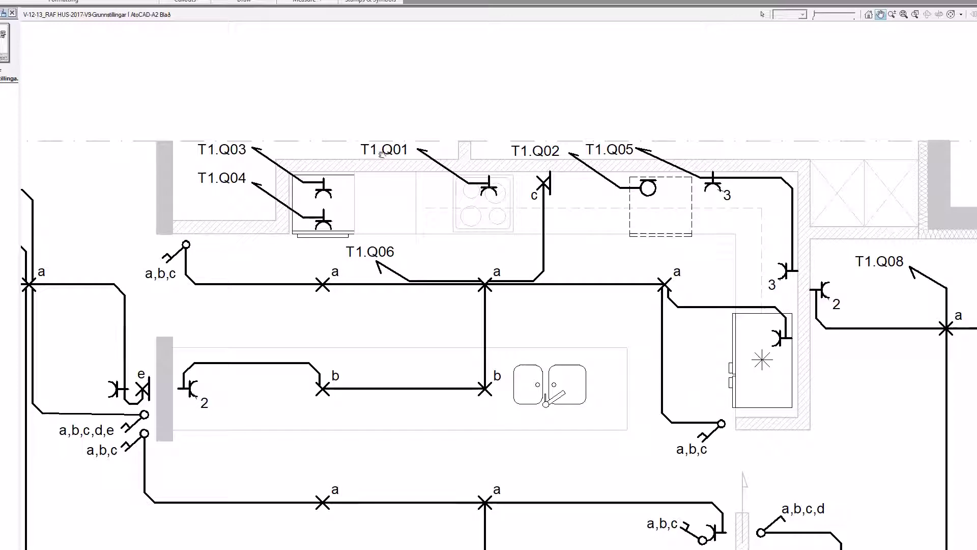
pyautogui.press('ctrl')
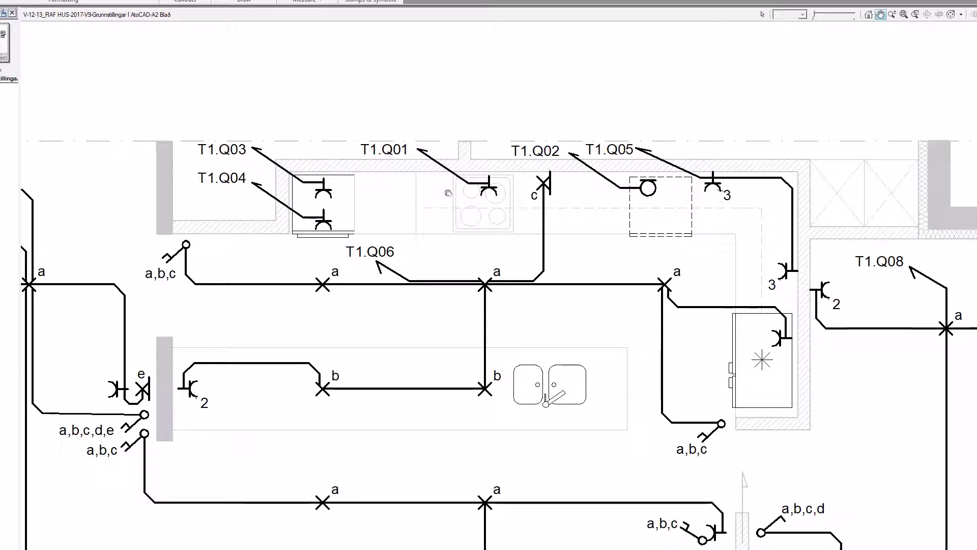
pyautogui.click(315, 182)
pyautogui.click(320, 211)
pyautogui.click(709, 188)
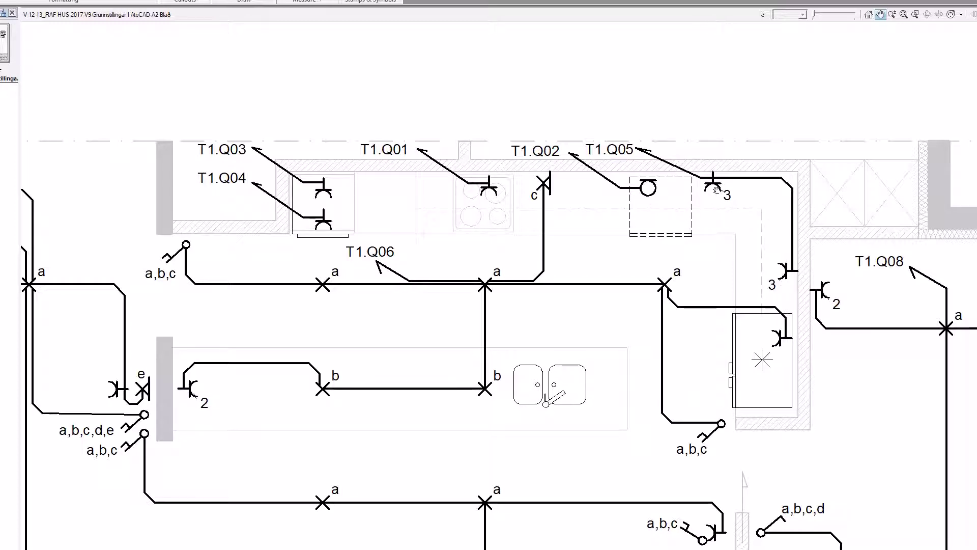
pyautogui.click(775, 274)
pyautogui.scroll(-1, 750, 263)
pyautogui.moveTo(746, 268); pyautogui.dragTo(754, 210)
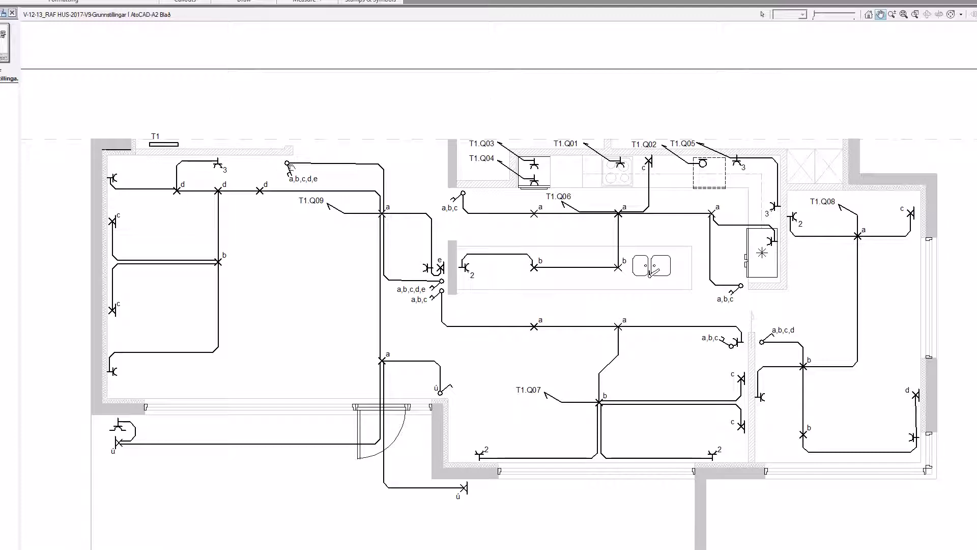